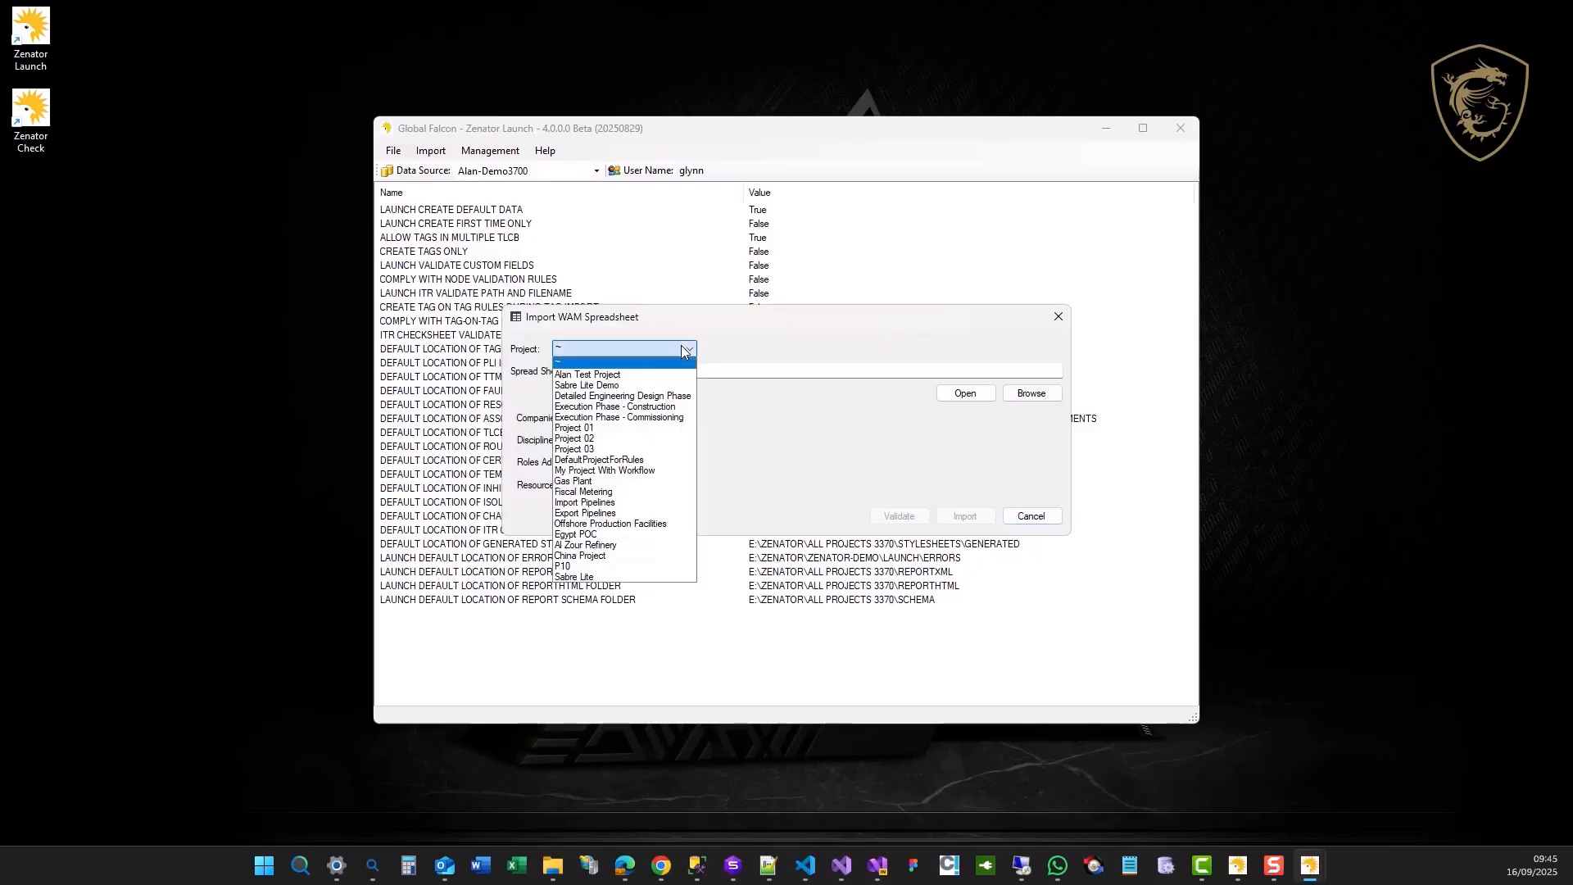
Set the import project to Alan Test Project and choose Alan-Demo3700.Alan Test Project.xlsx as the spreadsheet template.
left_click(660, 375)
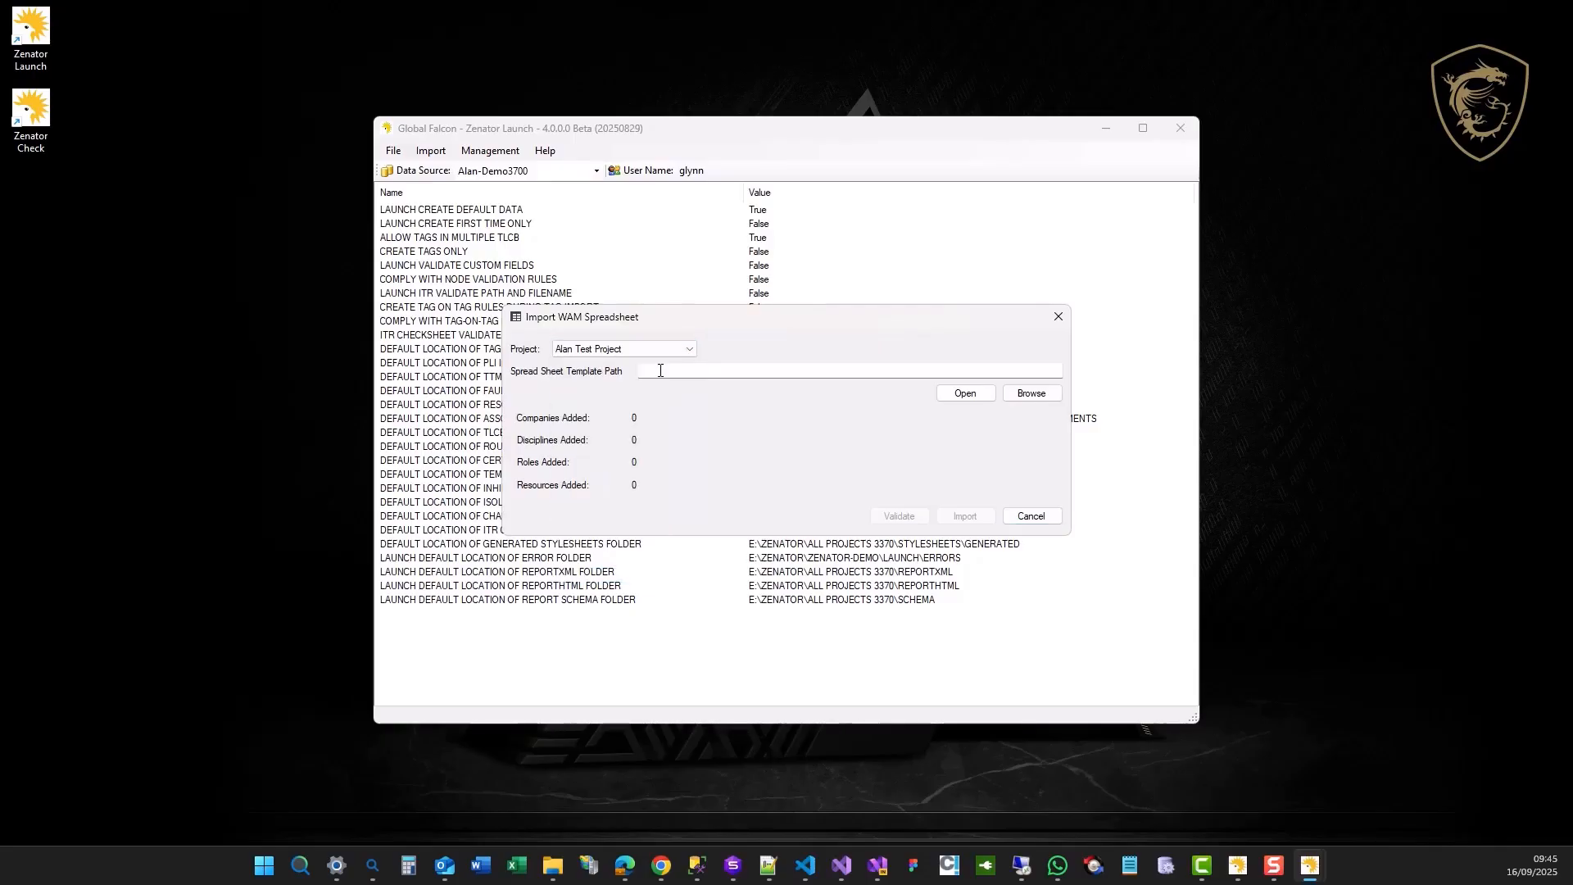
left_click(1030, 394)
left_click(755, 483)
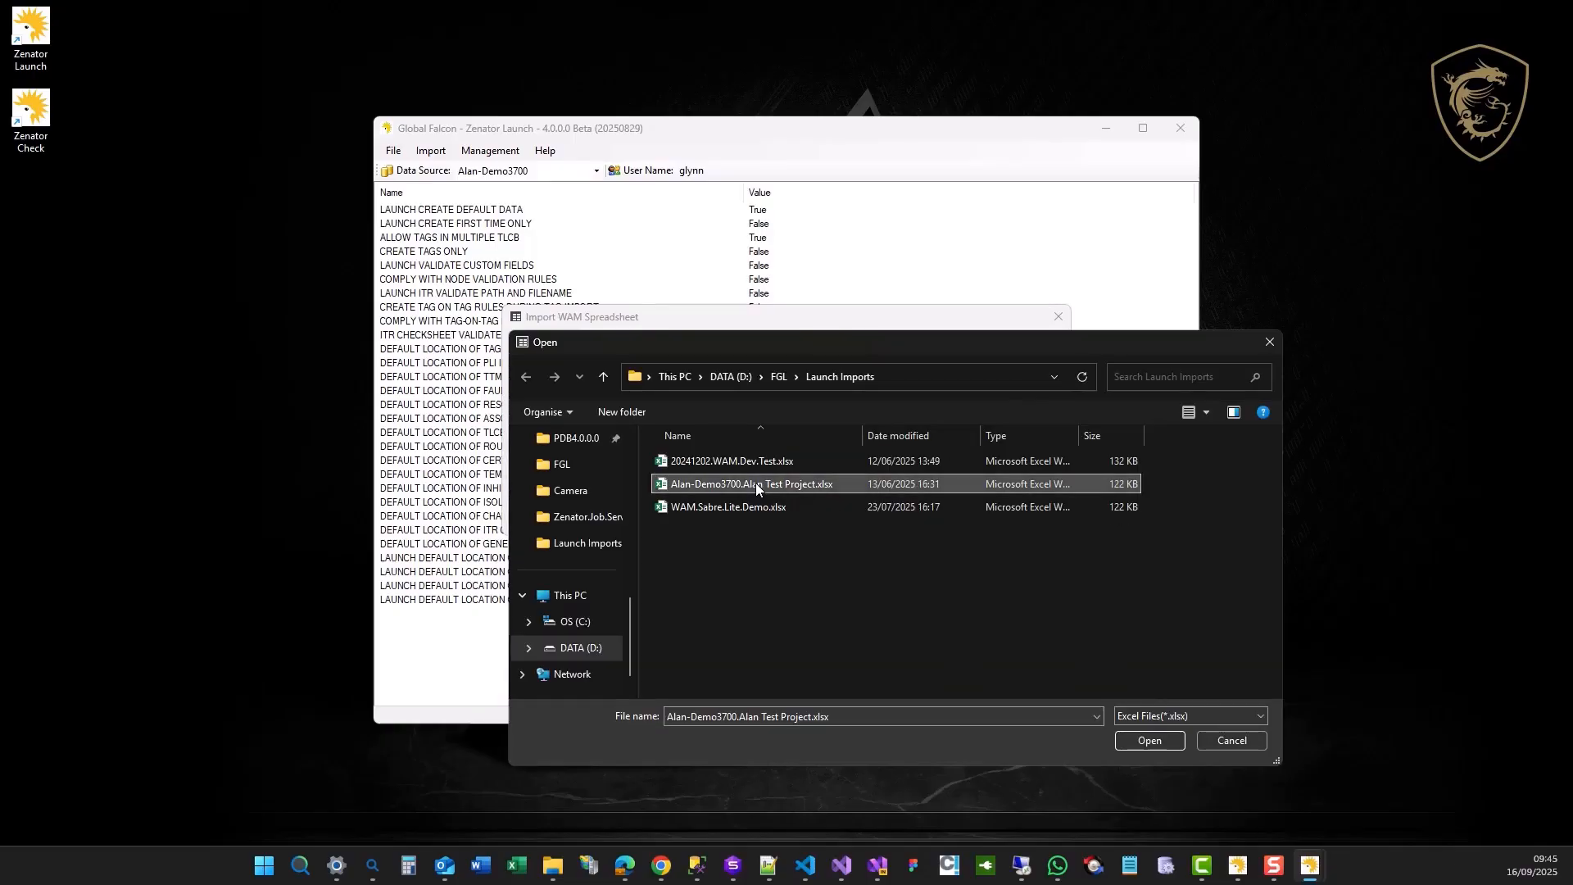
left_click(1150, 740)
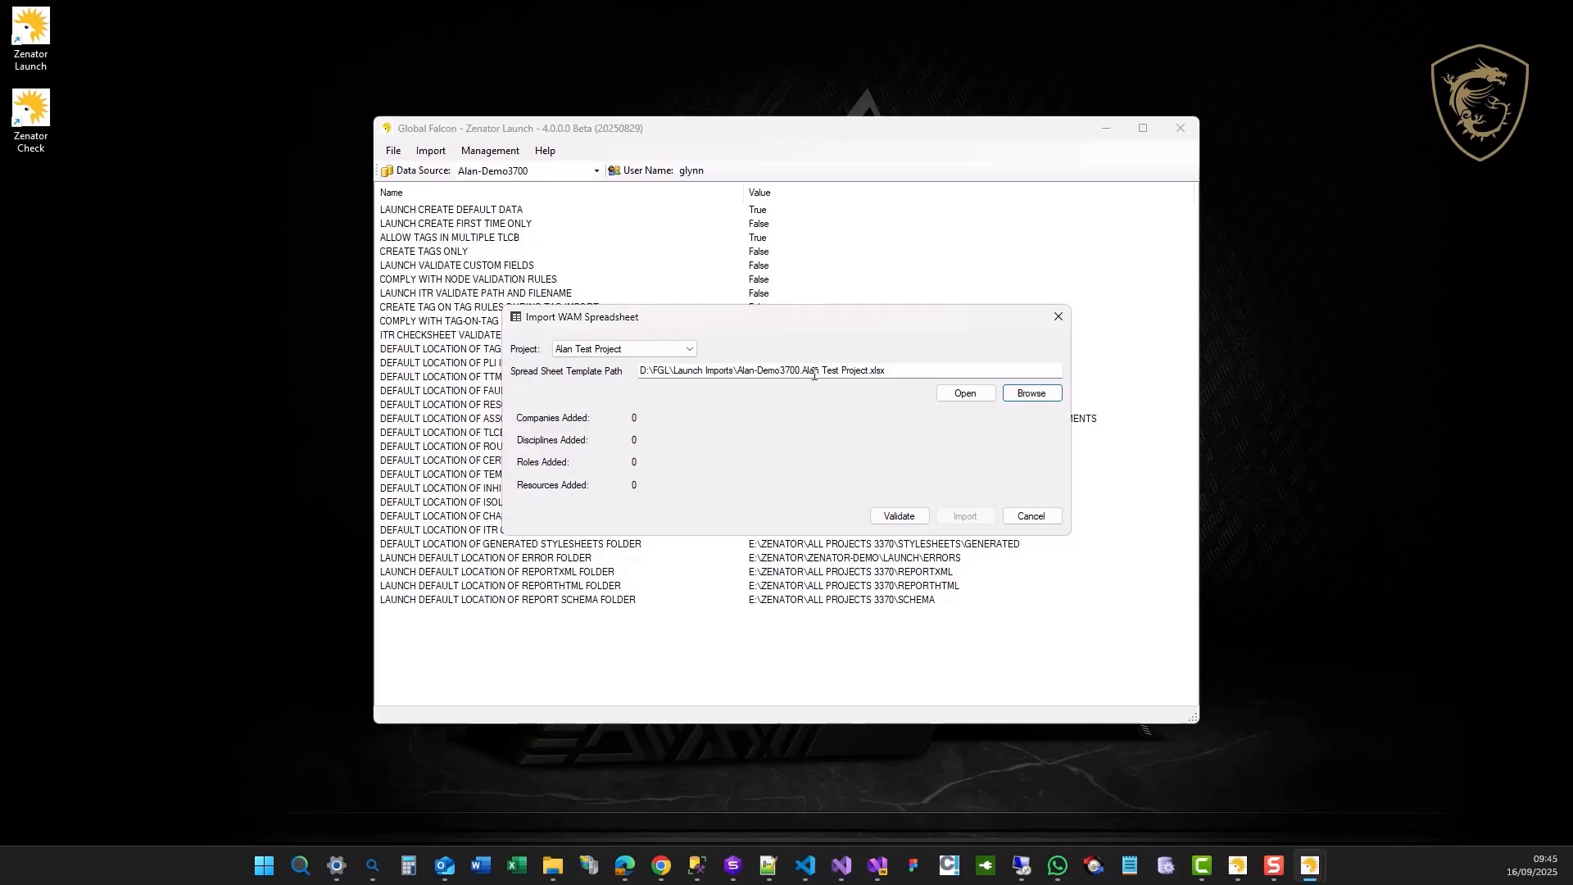
Open the chosen spreadsheet template in Excel and check its header row and the Project column's first entry.
left_click(967, 395)
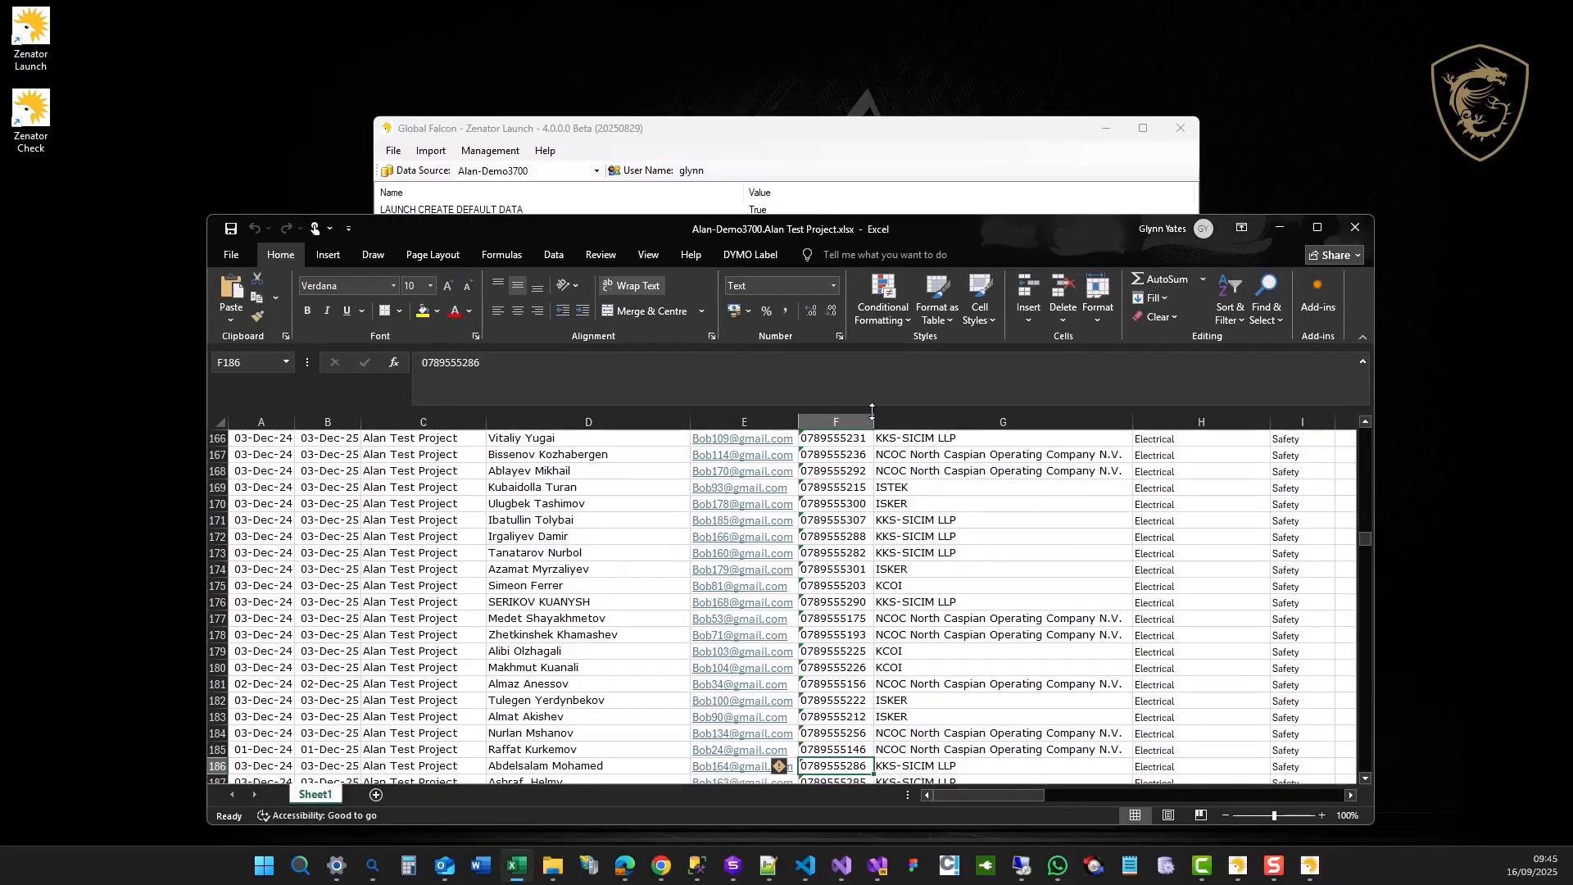
left_click(1317, 228)
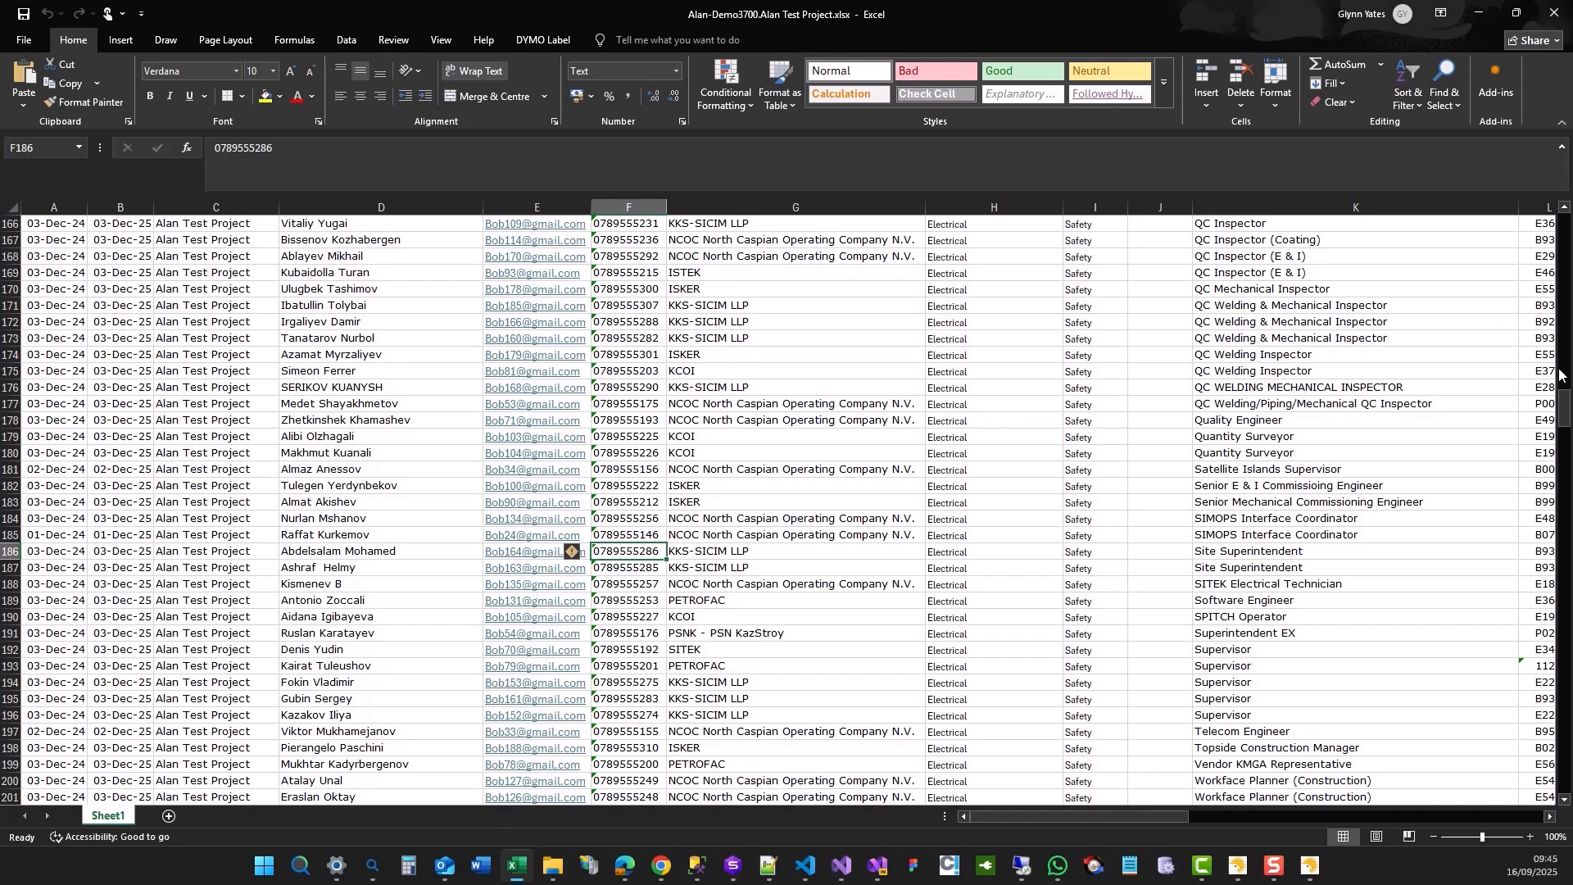
left_click_drag(1565, 403, 1565, 225)
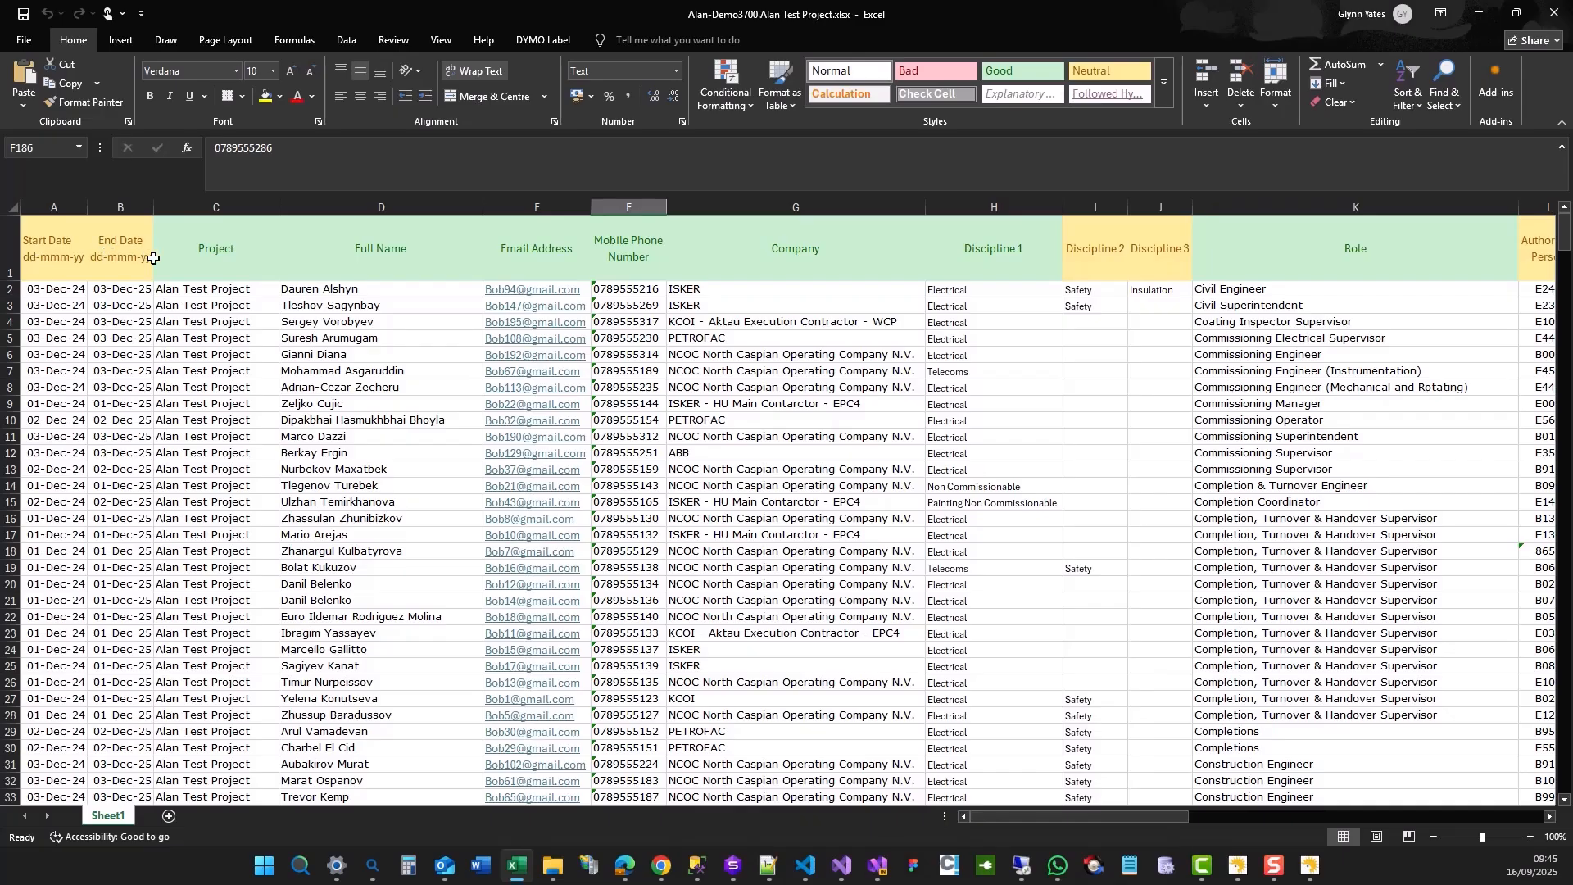
left_click(213, 290)
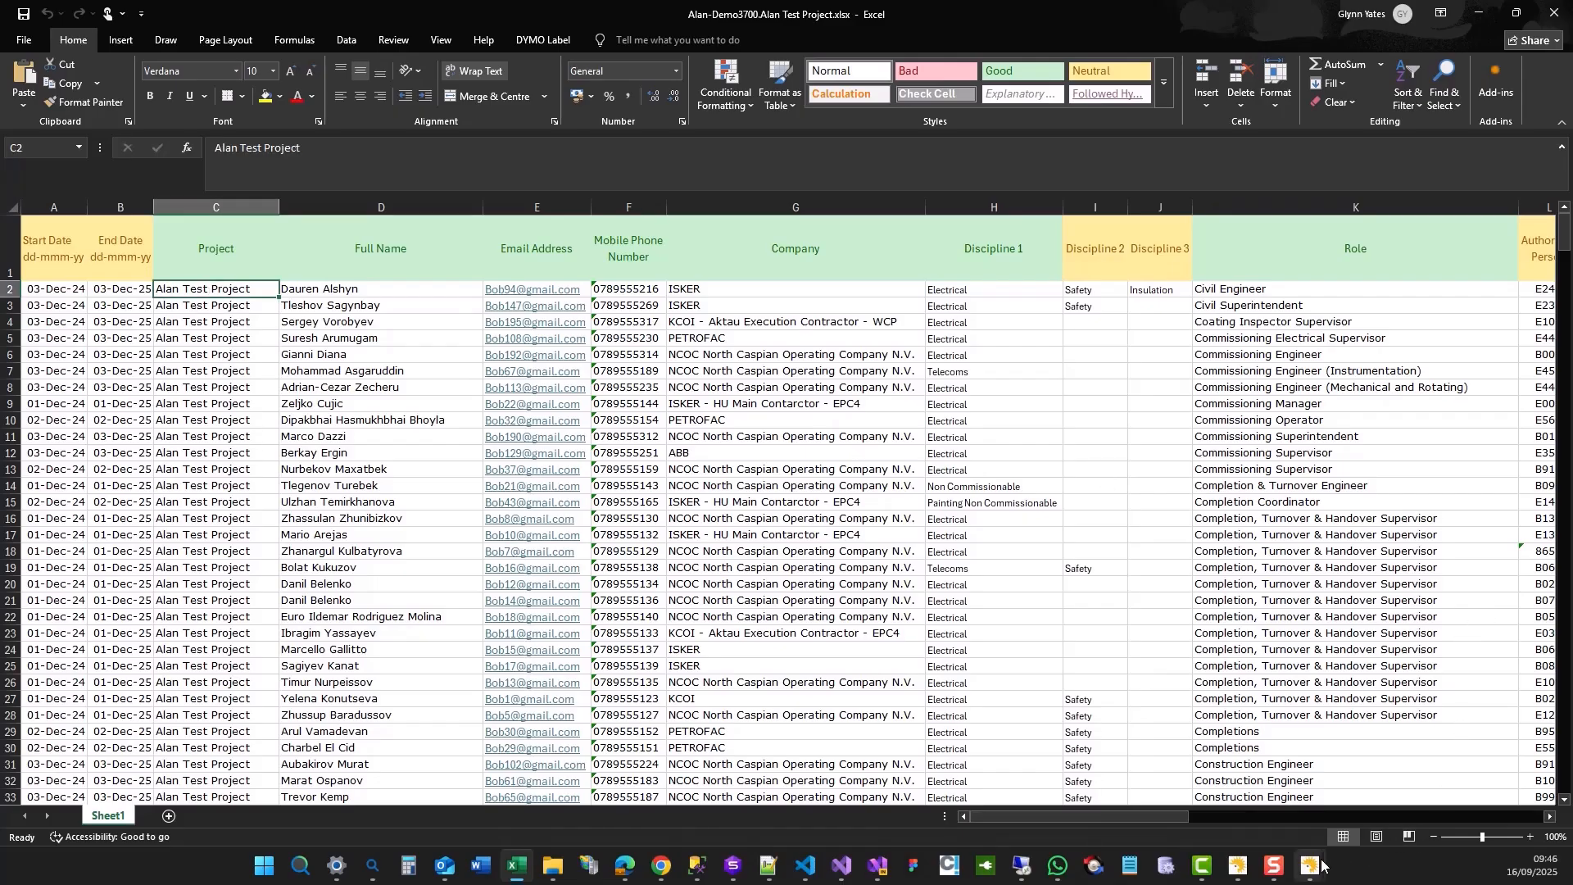
left_click(1477, 15)
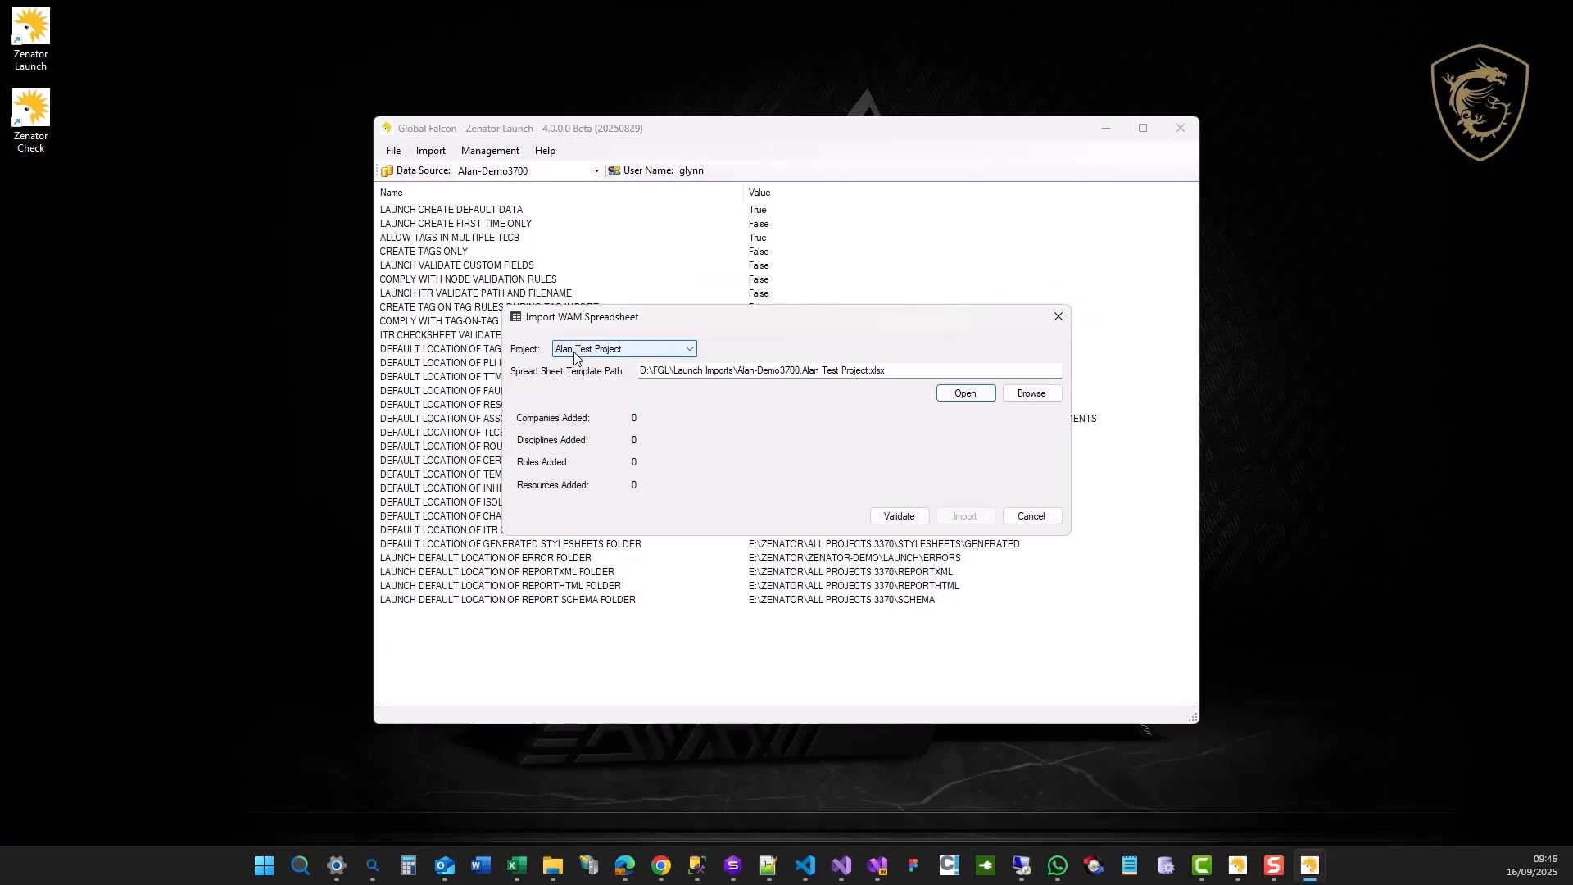
Return to the workbook in Excel and review the permission columns in row 2, from Inhibit or Isolation through RFSU Certificate.
left_click(556, 351)
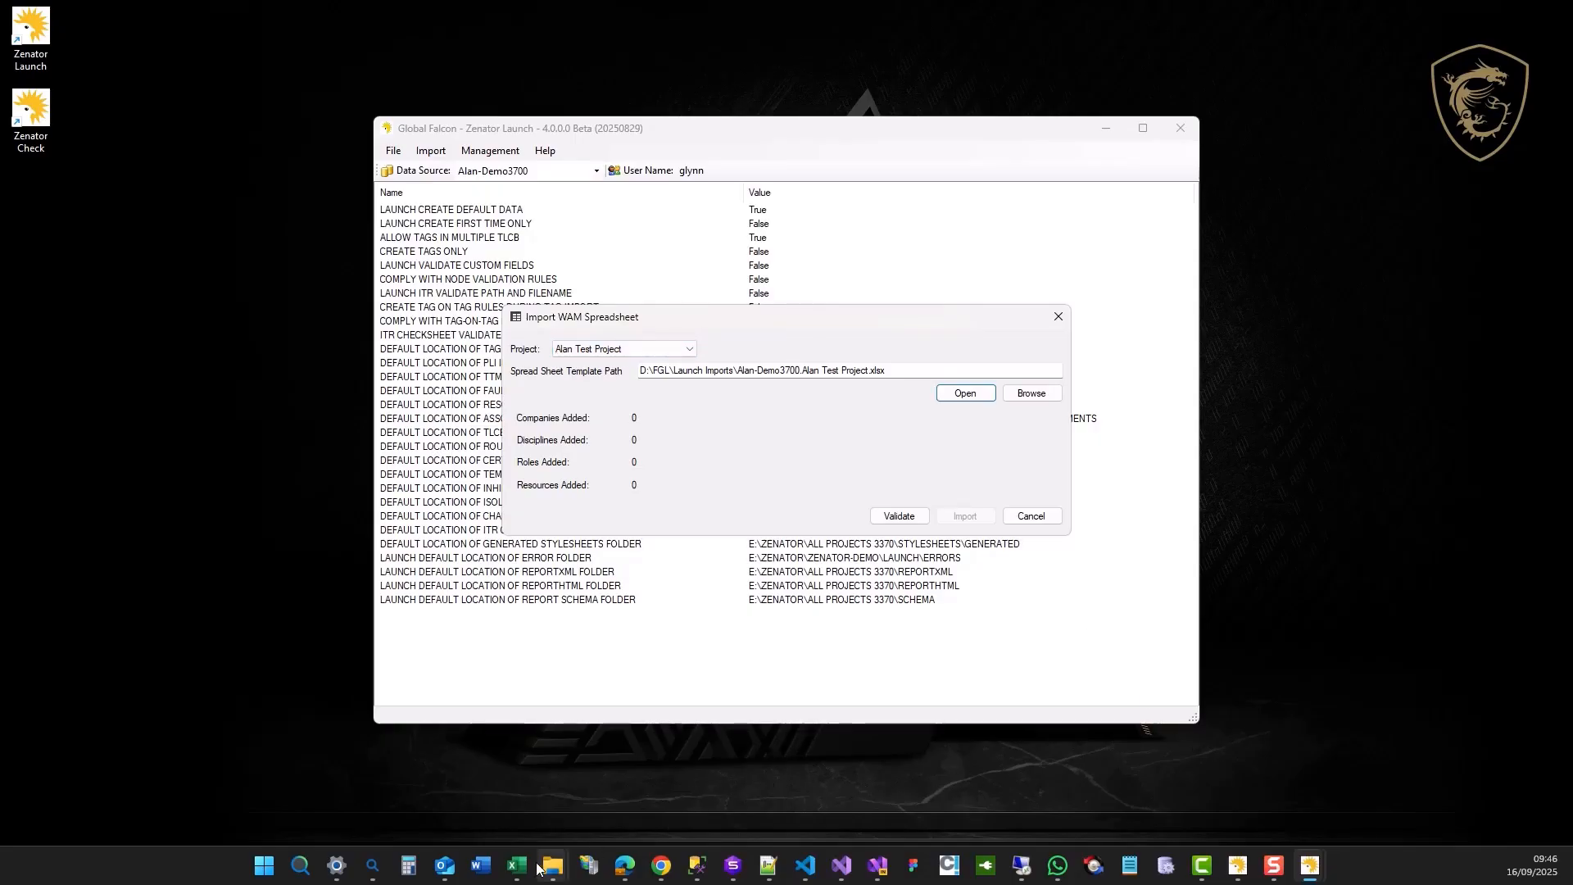
mouse_move(518, 865)
left_click(491, 741)
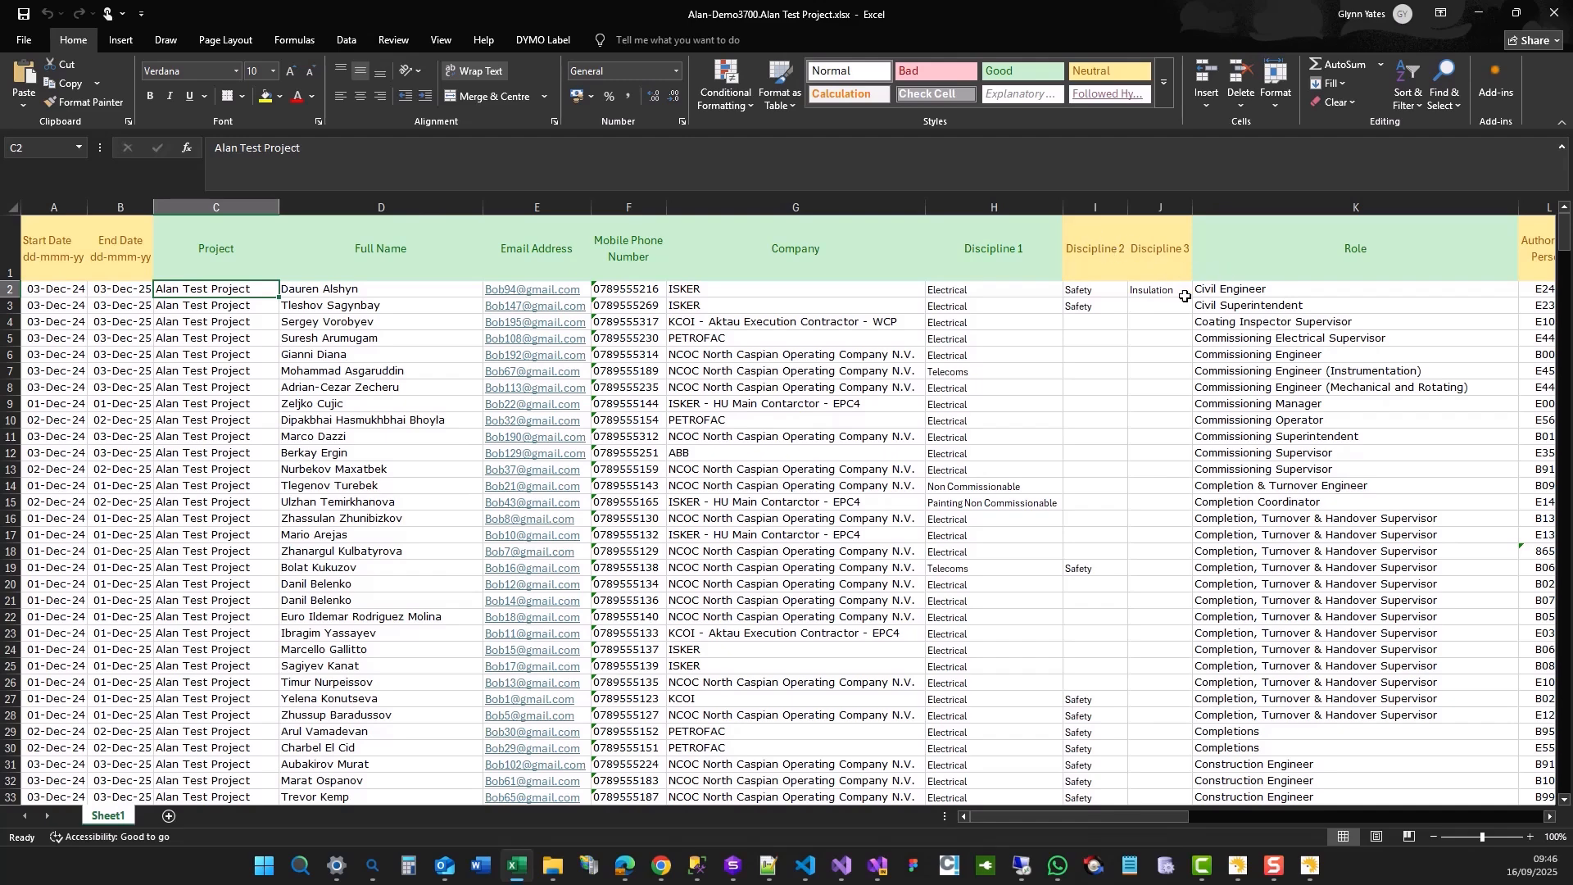
left_click_drag(1095, 815, 1179, 810)
left_click(600, 291)
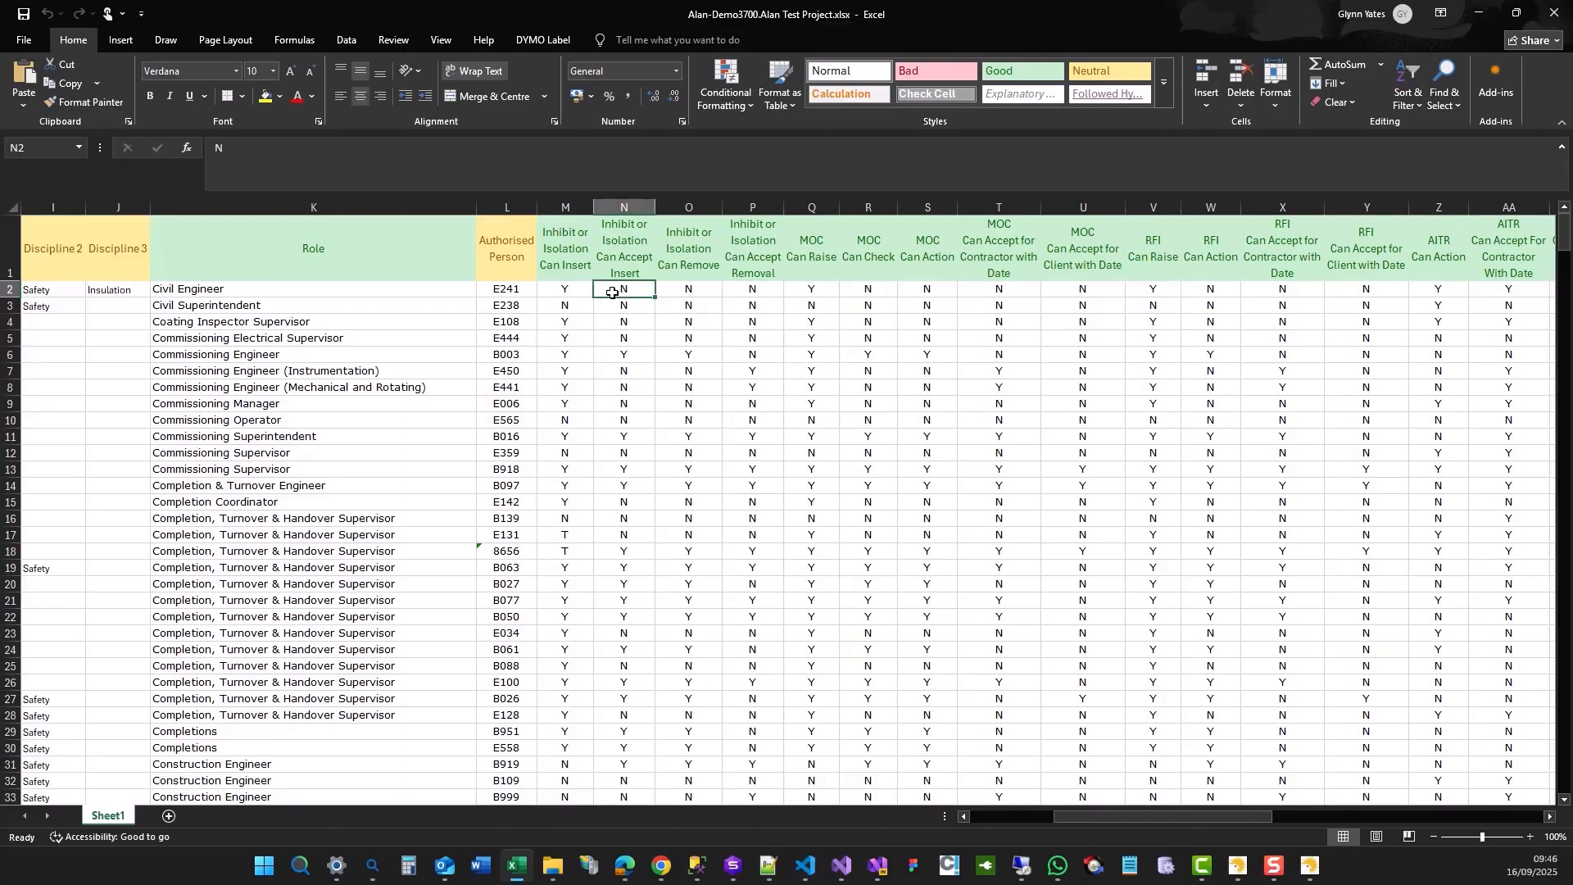
key("Right")
key("Right")
key("Right")
key("Right")
key("Right")
key("Right")
key("Right")
key("Right")
key("Right")
key("Right")
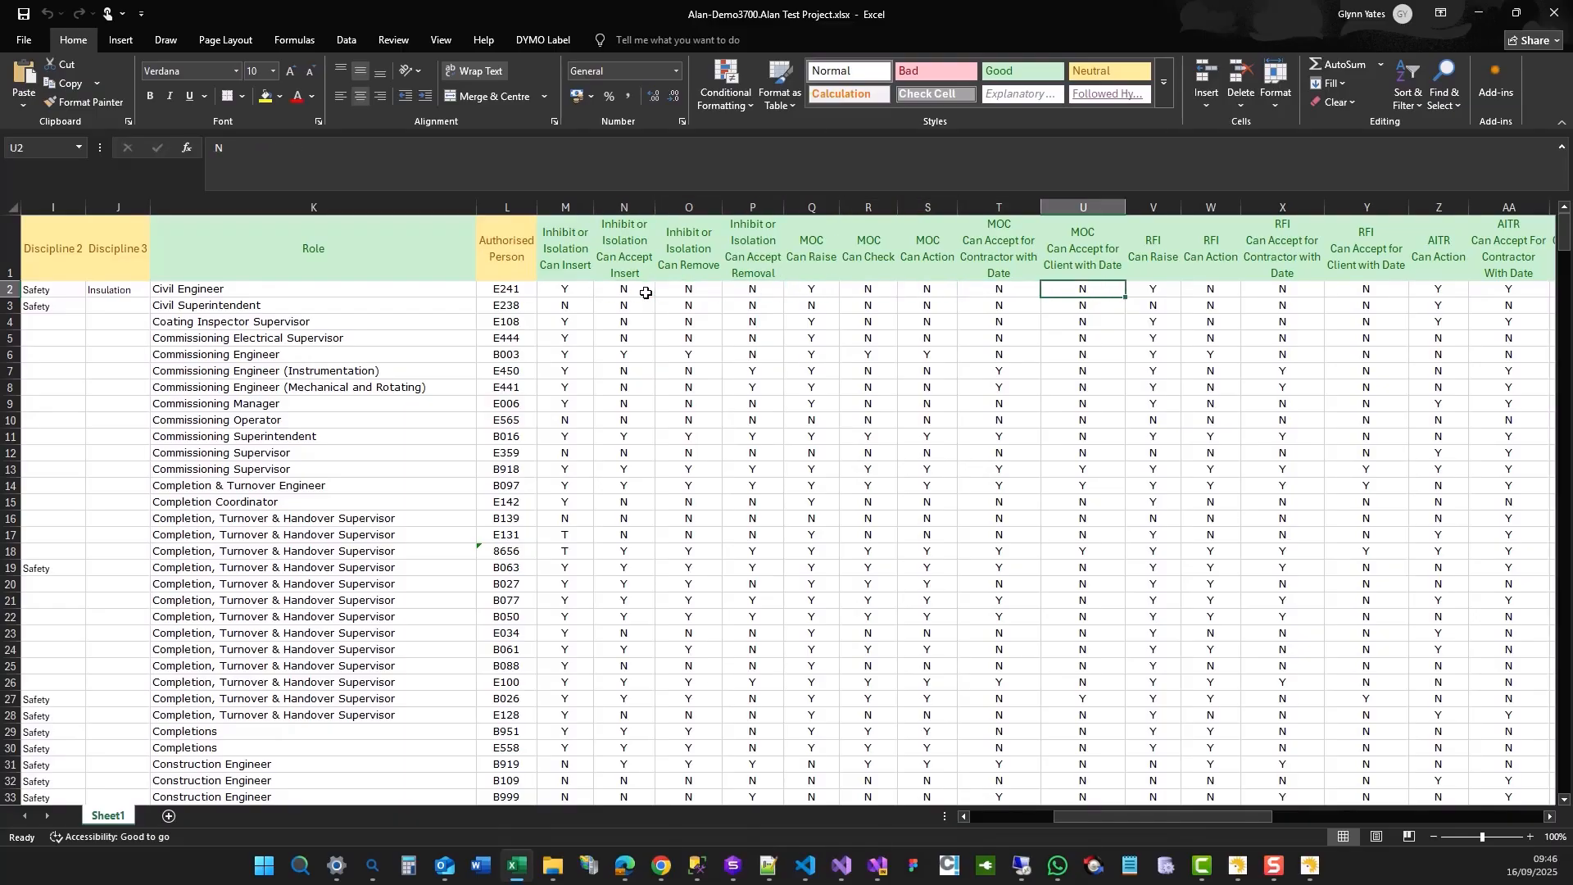
key("Right")
key("Right")
key("Right")
key("Right")
key("Right")
key("Right")
key("Right")
key("Right")
key("Right")
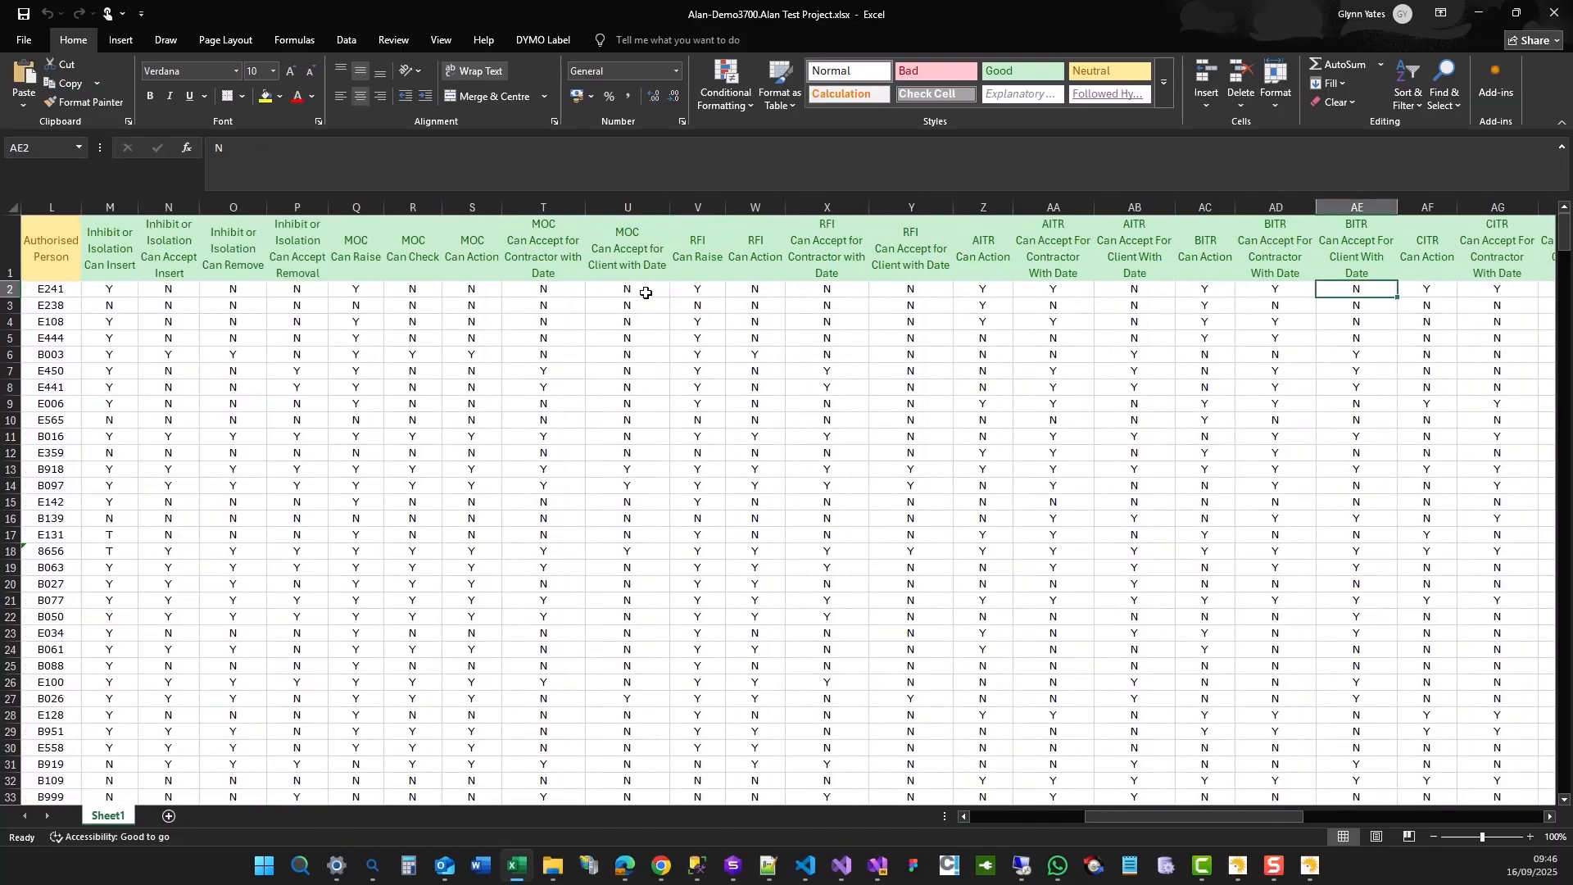
key("Right")
key("Right")
key("Right")
key("Right")
key("Right")
key("Right")
key("Right")
key("Right")
key("Right")
key("Right")
key("Right")
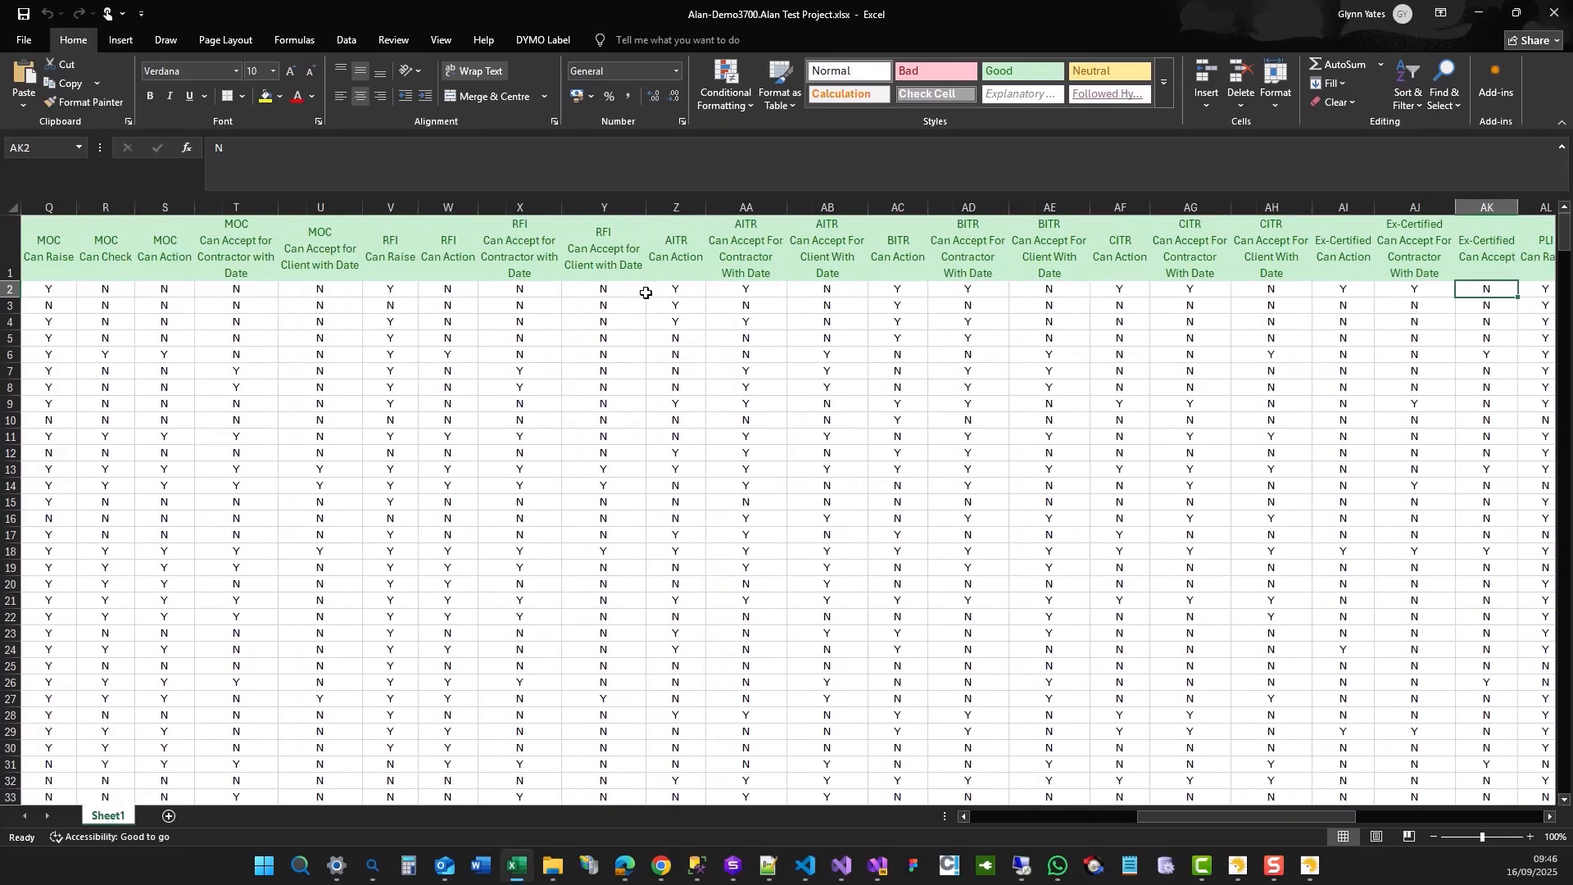
key("Right")
key("Right")
key("Right")
key("Right")
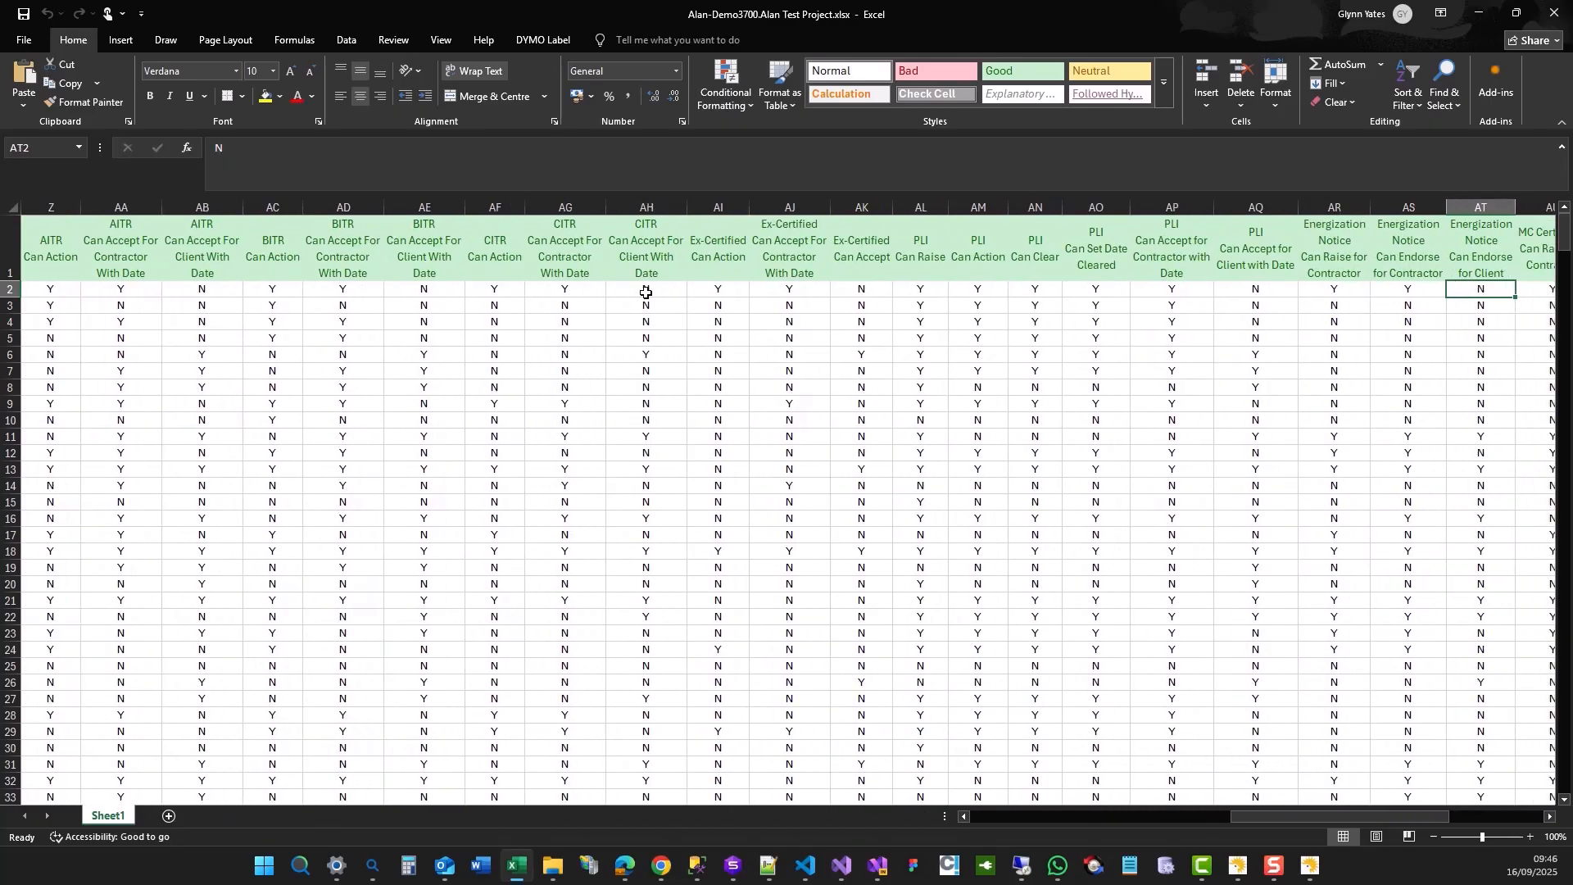
key("Right")
key("Right")
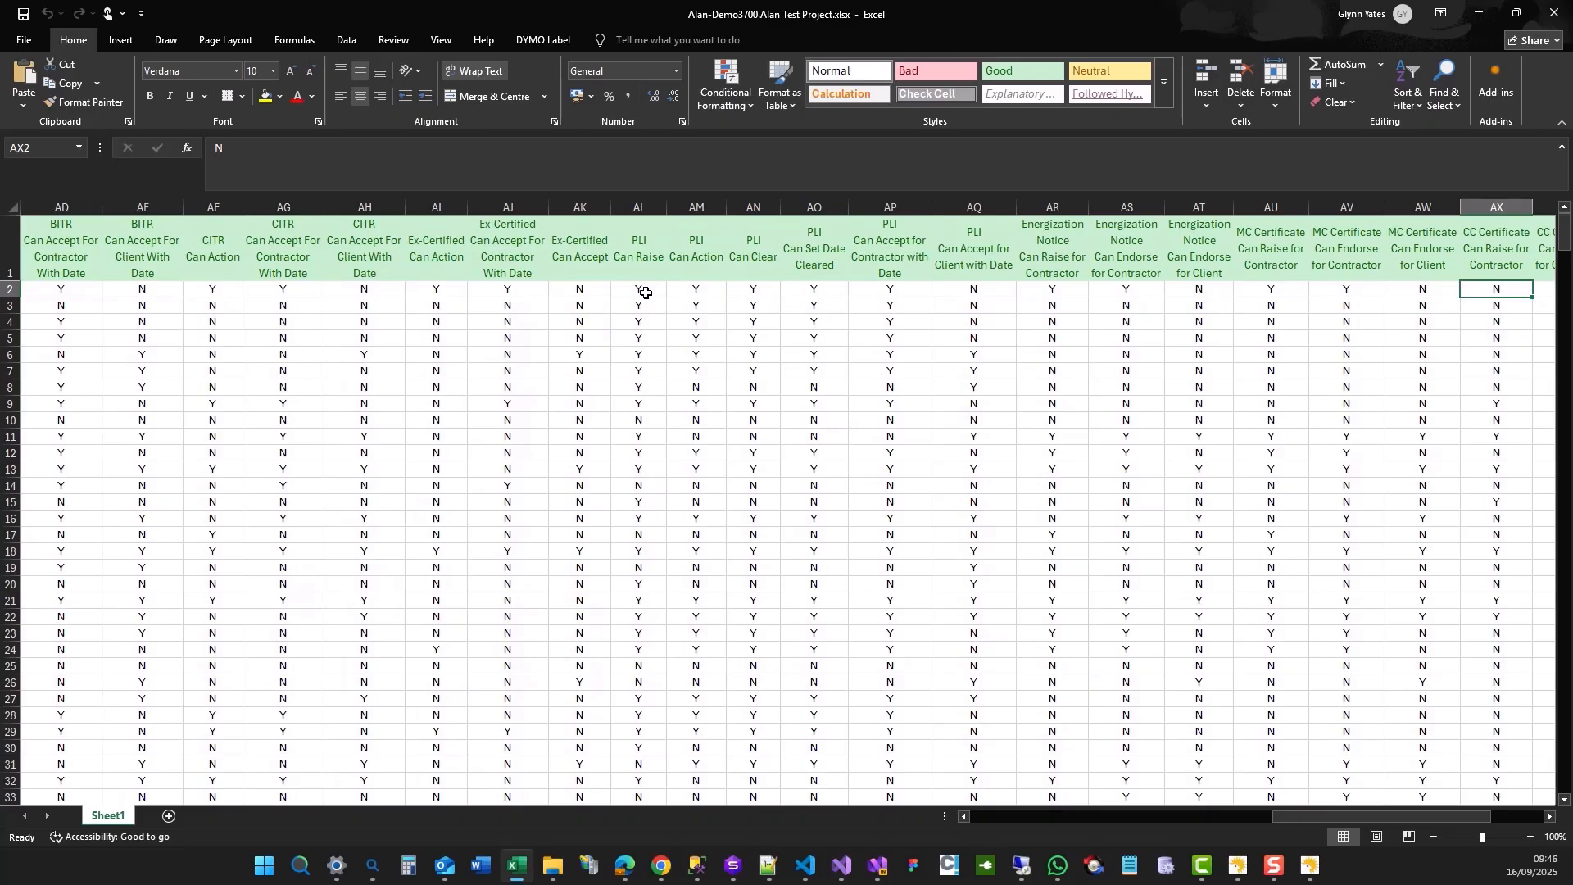
key("Right")
key("Right")
key("Right")
key("Right")
key("Right")
key("Right")
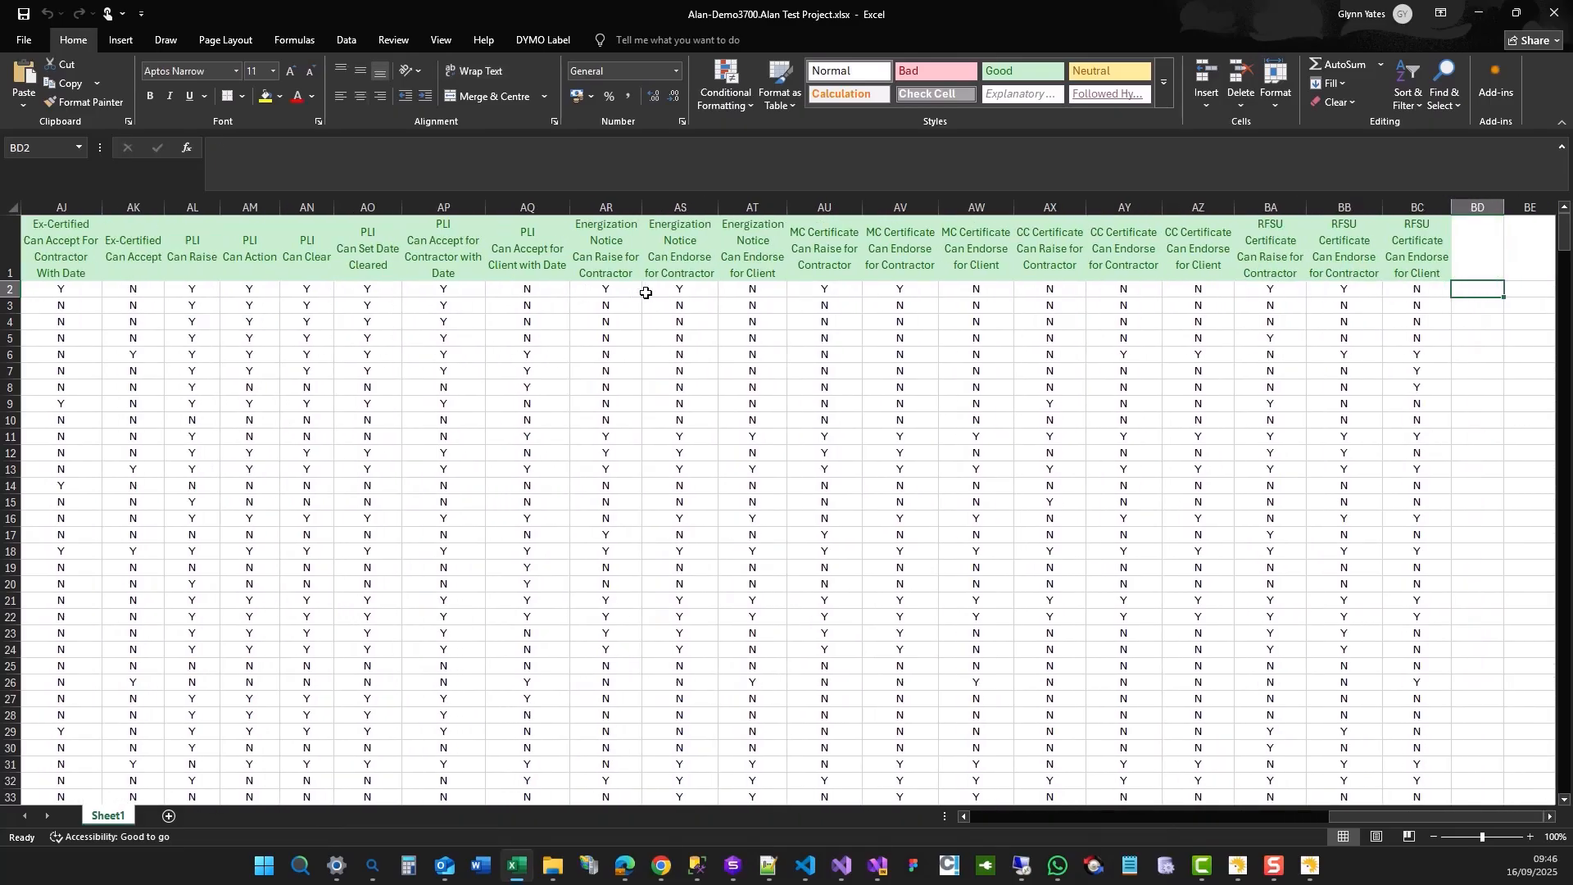
Review the row 2 permission columns in reverse, from RFSU Certificate back to MOC Can Raise.
key("Left")
key("Left")
key("Left")
key("Left")
key("Left")
key("Left")
key("Left")
key("Left")
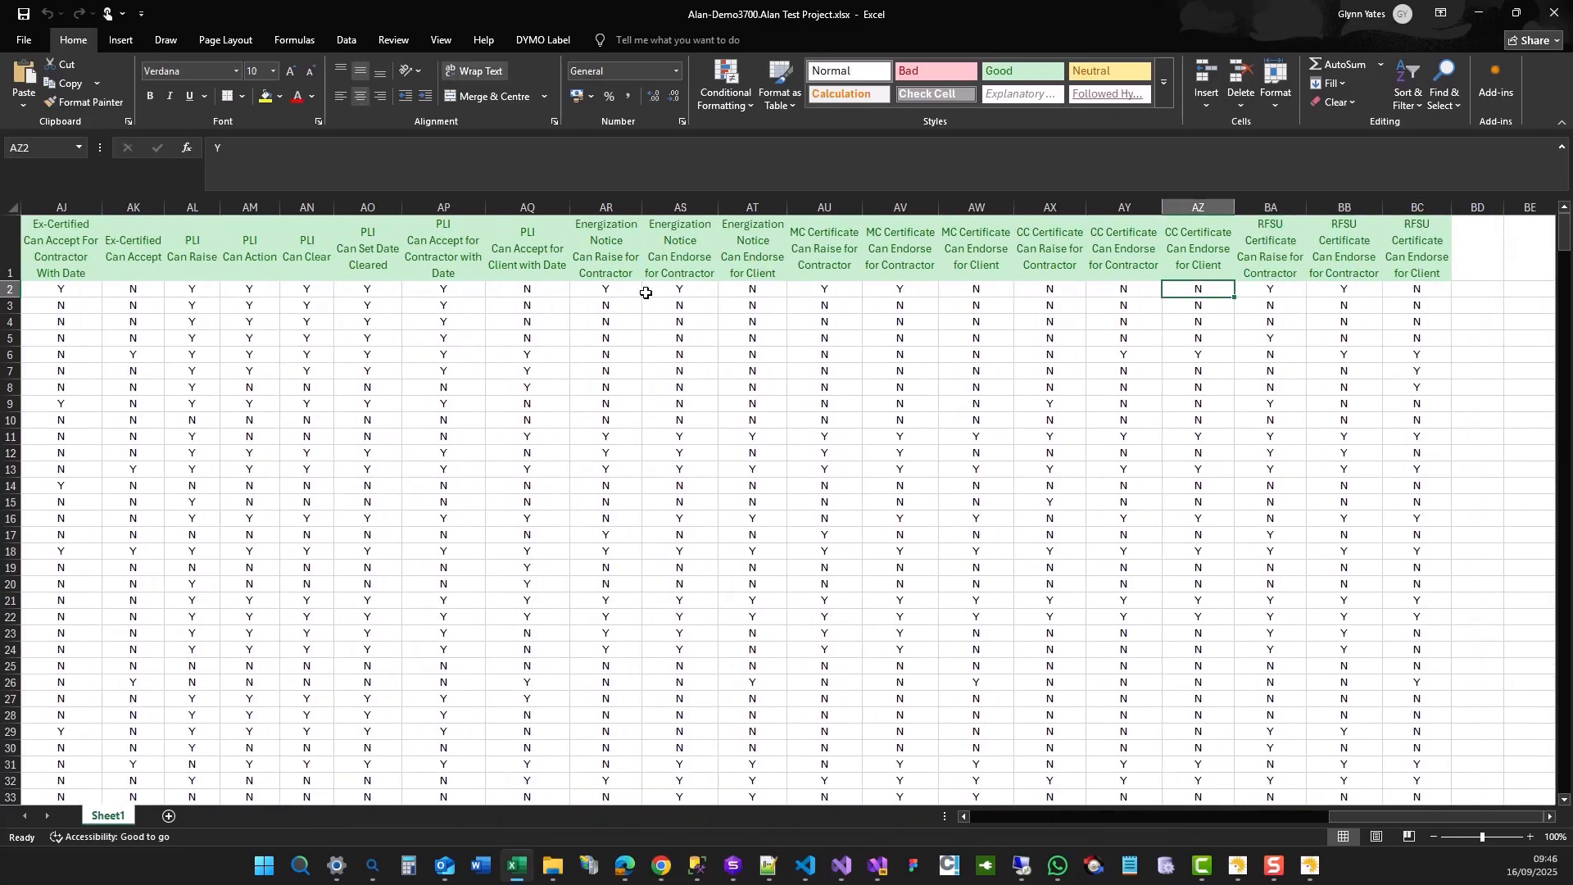
key("Left")
key("Left")
key("Left")
key("Left")
key("Left")
key("Left")
key("Left")
key("Left")
key("Left")
key("Left")
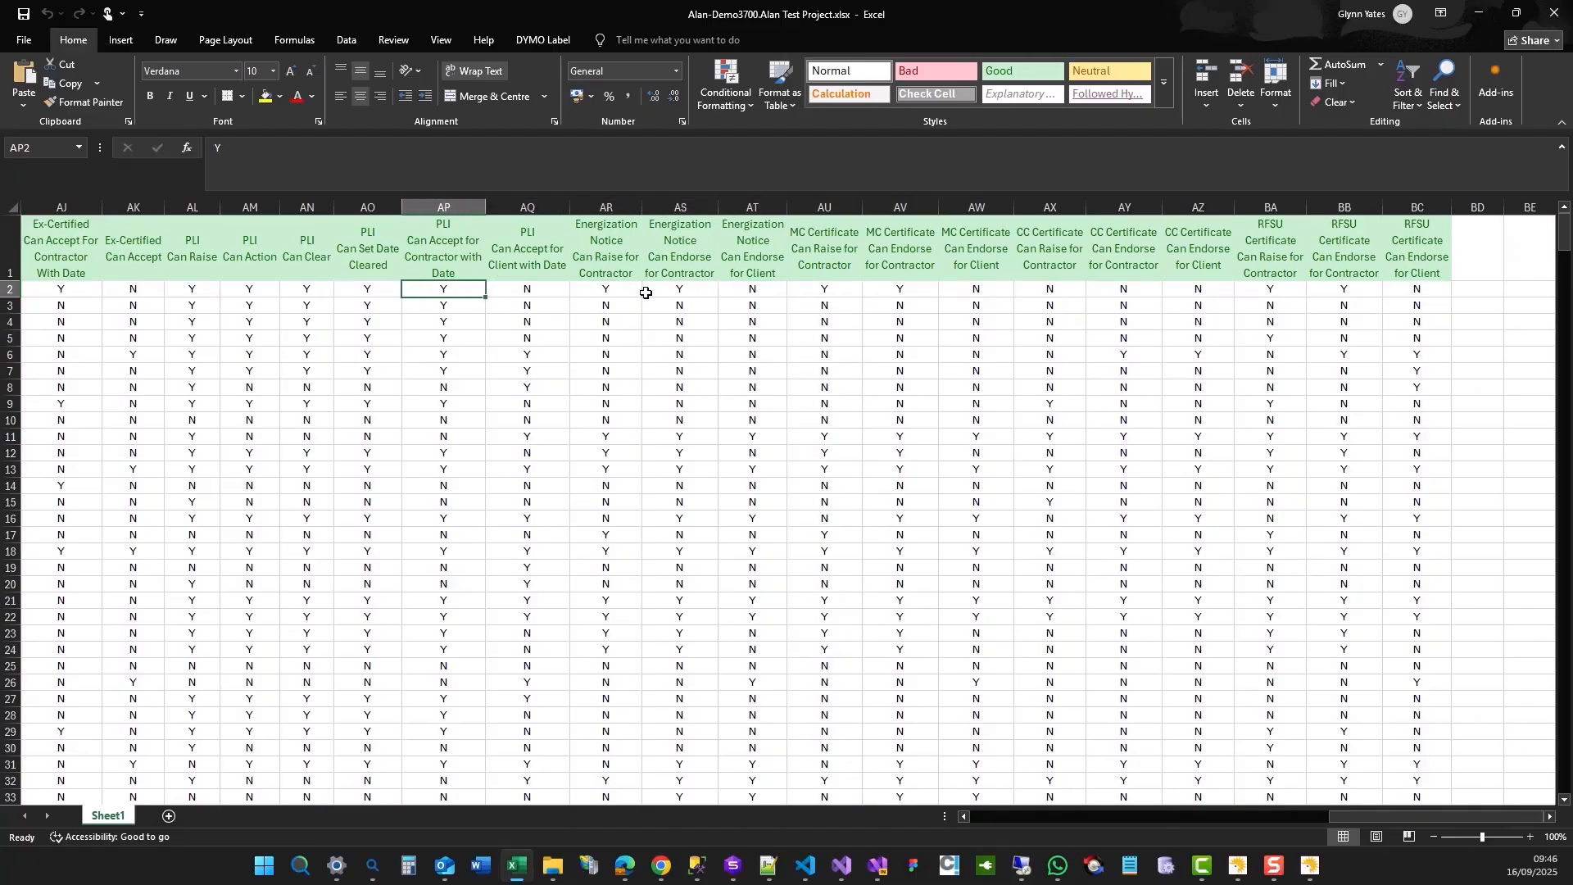
key("Left")
key("Left")
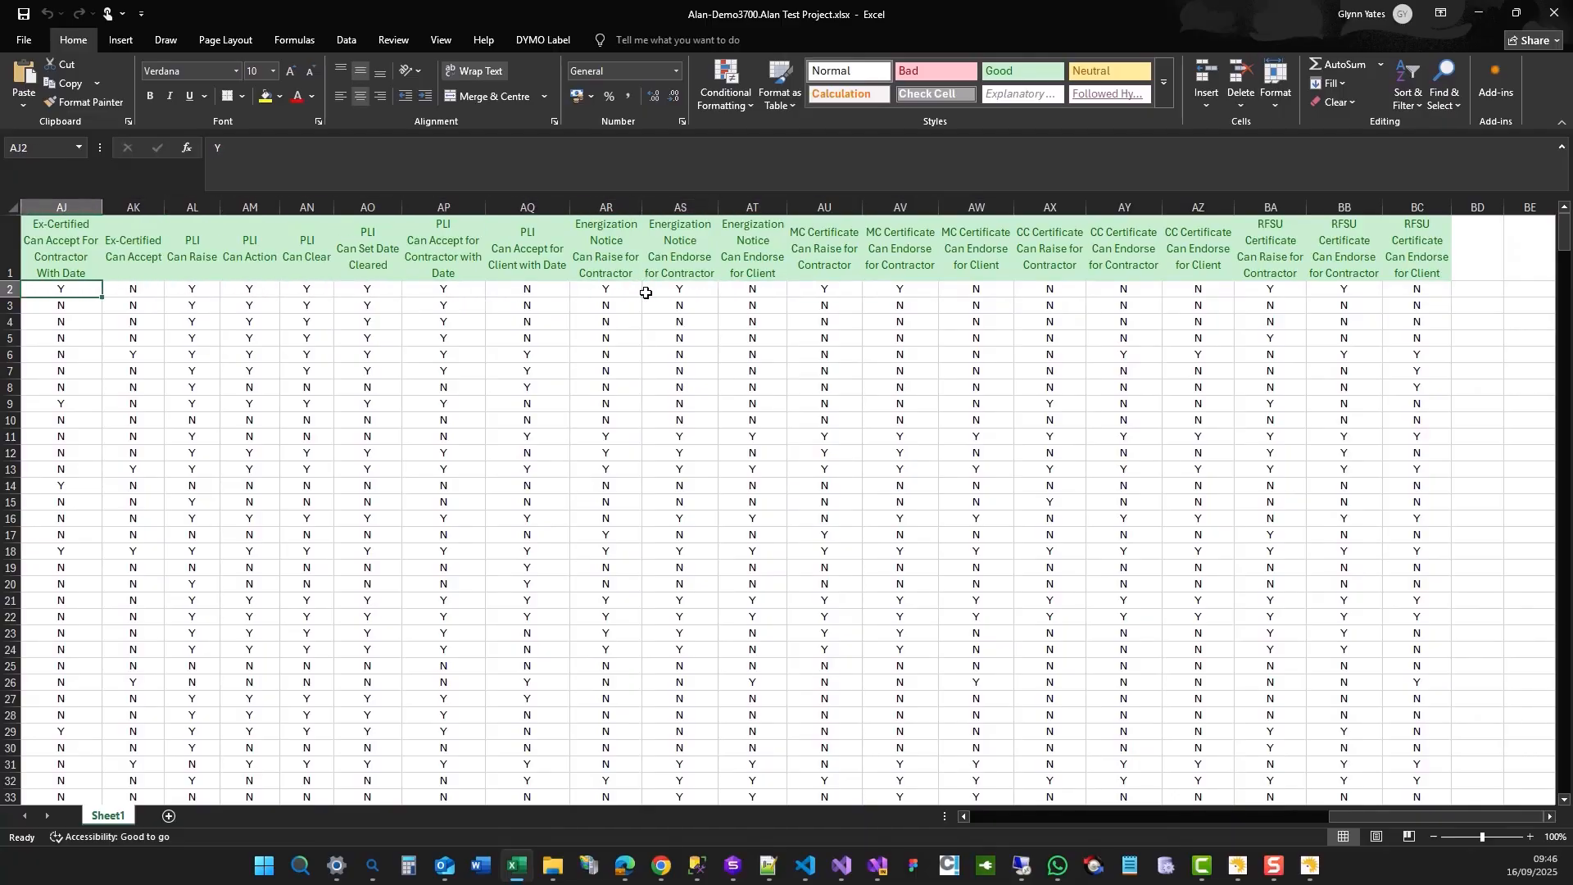
key("Left")
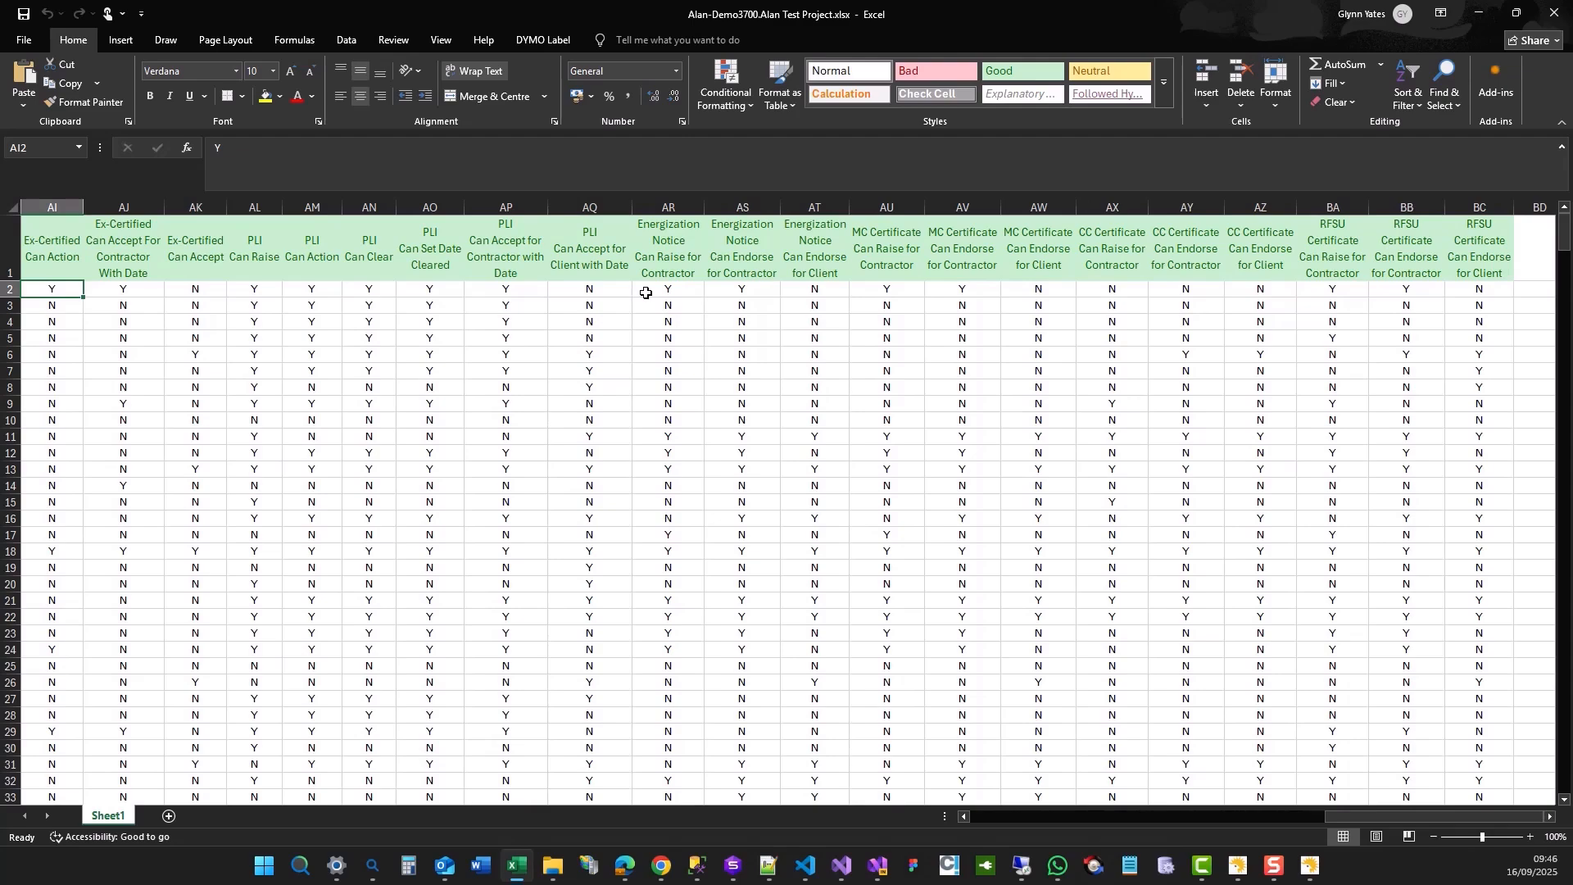
key("Left")
key("Left")
key("Left")
key("Left")
key("Left")
key("Left")
key("Left")
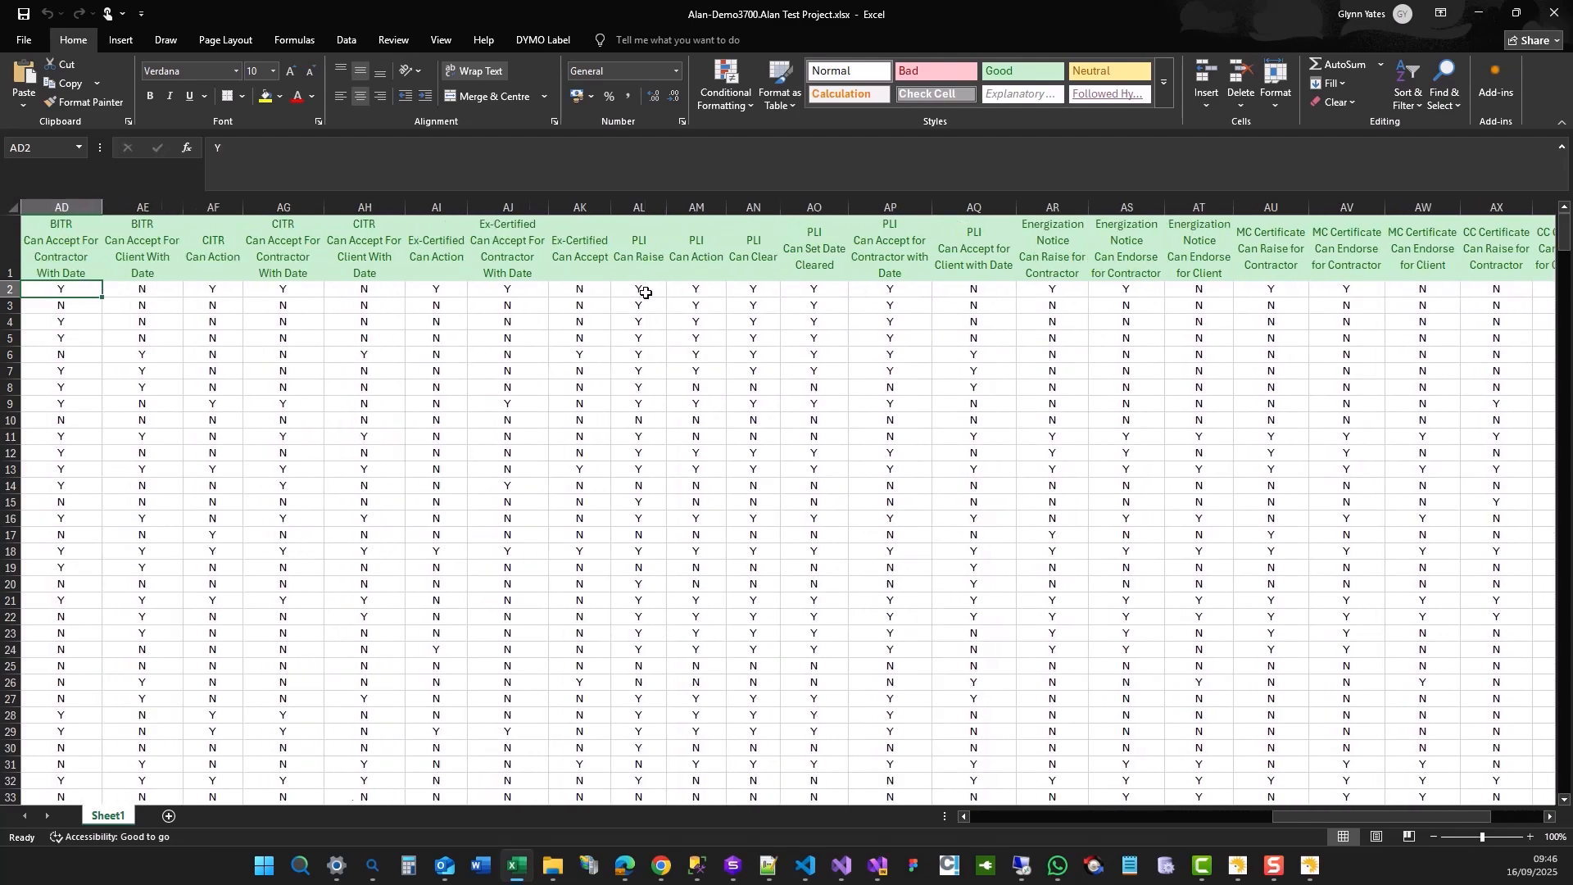
key("Left")
key("Left")
key("Left")
key("Left")
key("Left")
key("Left")
key("Left")
key("Left")
key("Left")
key("Left")
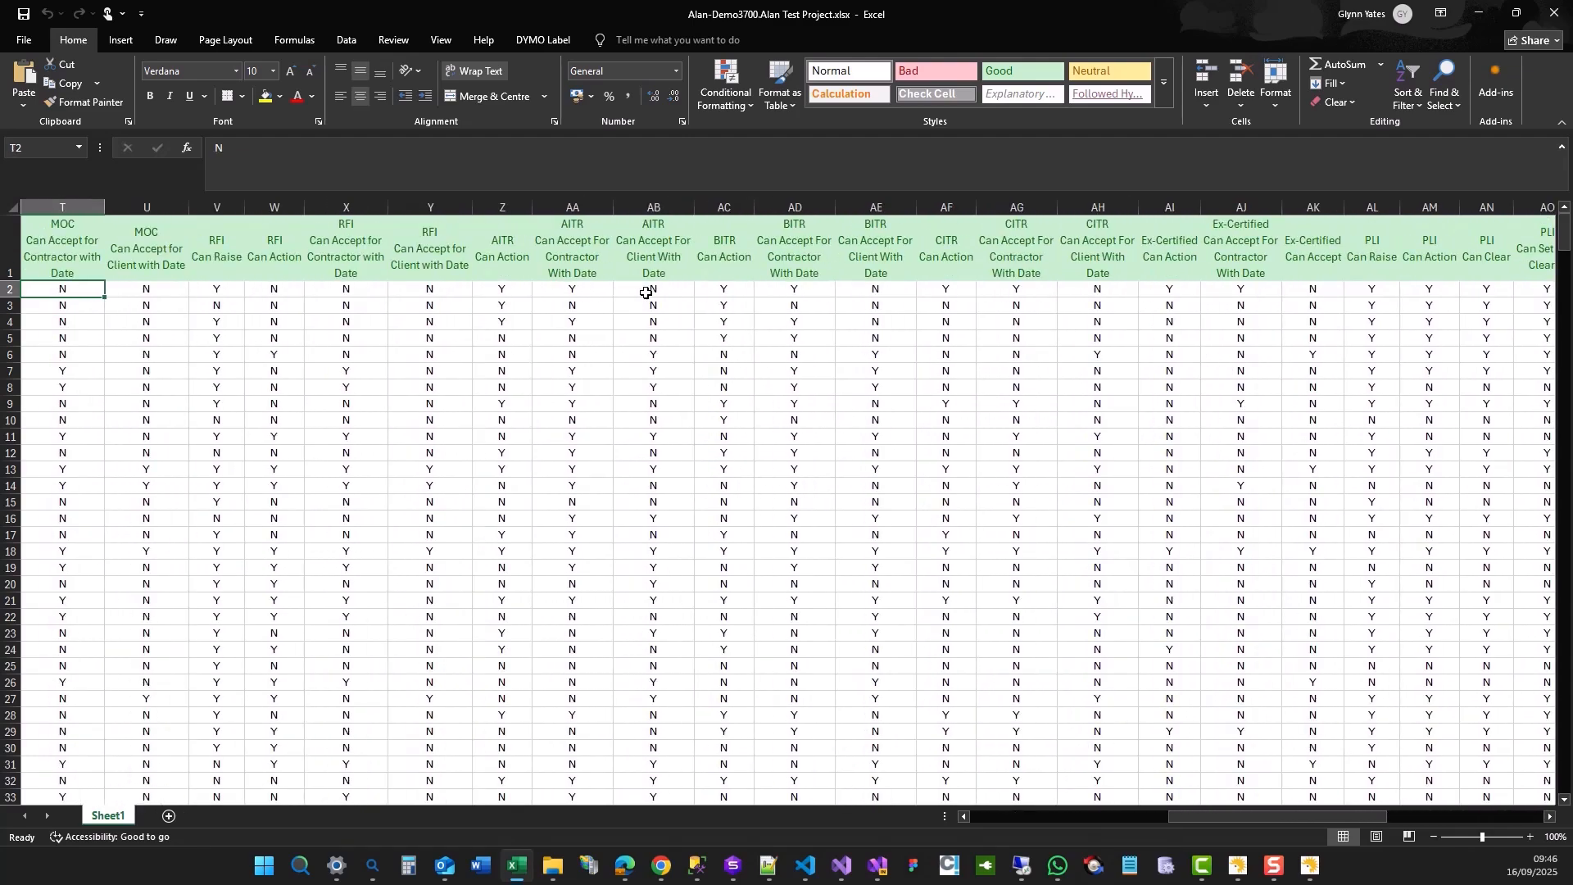
key("Left")
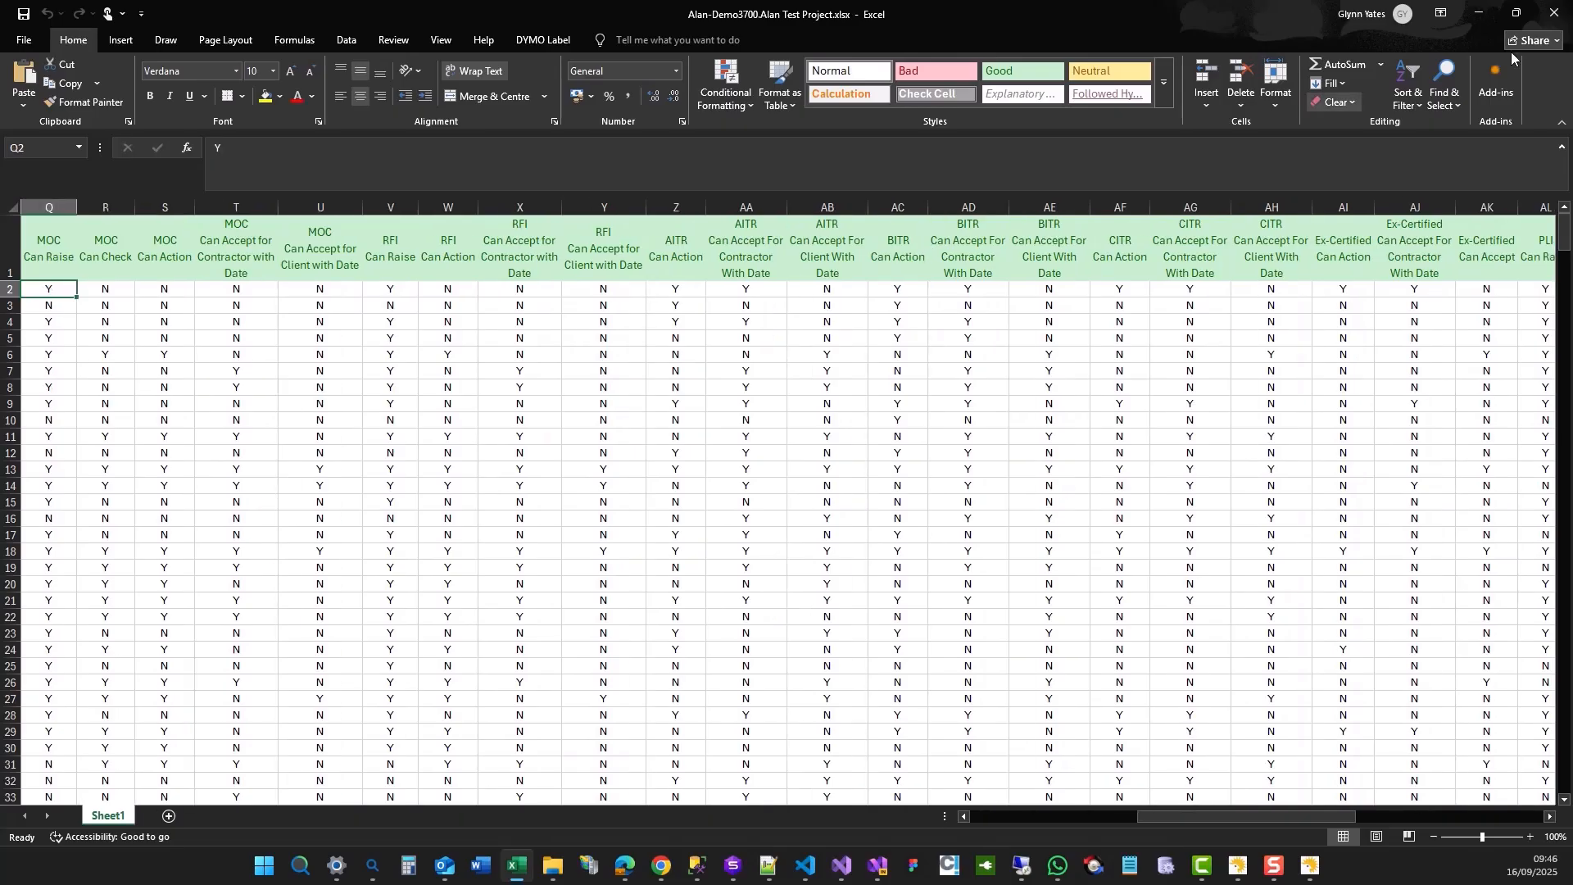
Close the workbook and validate the WAM spreadsheet in Zenator Launch.
left_click(1551, 18)
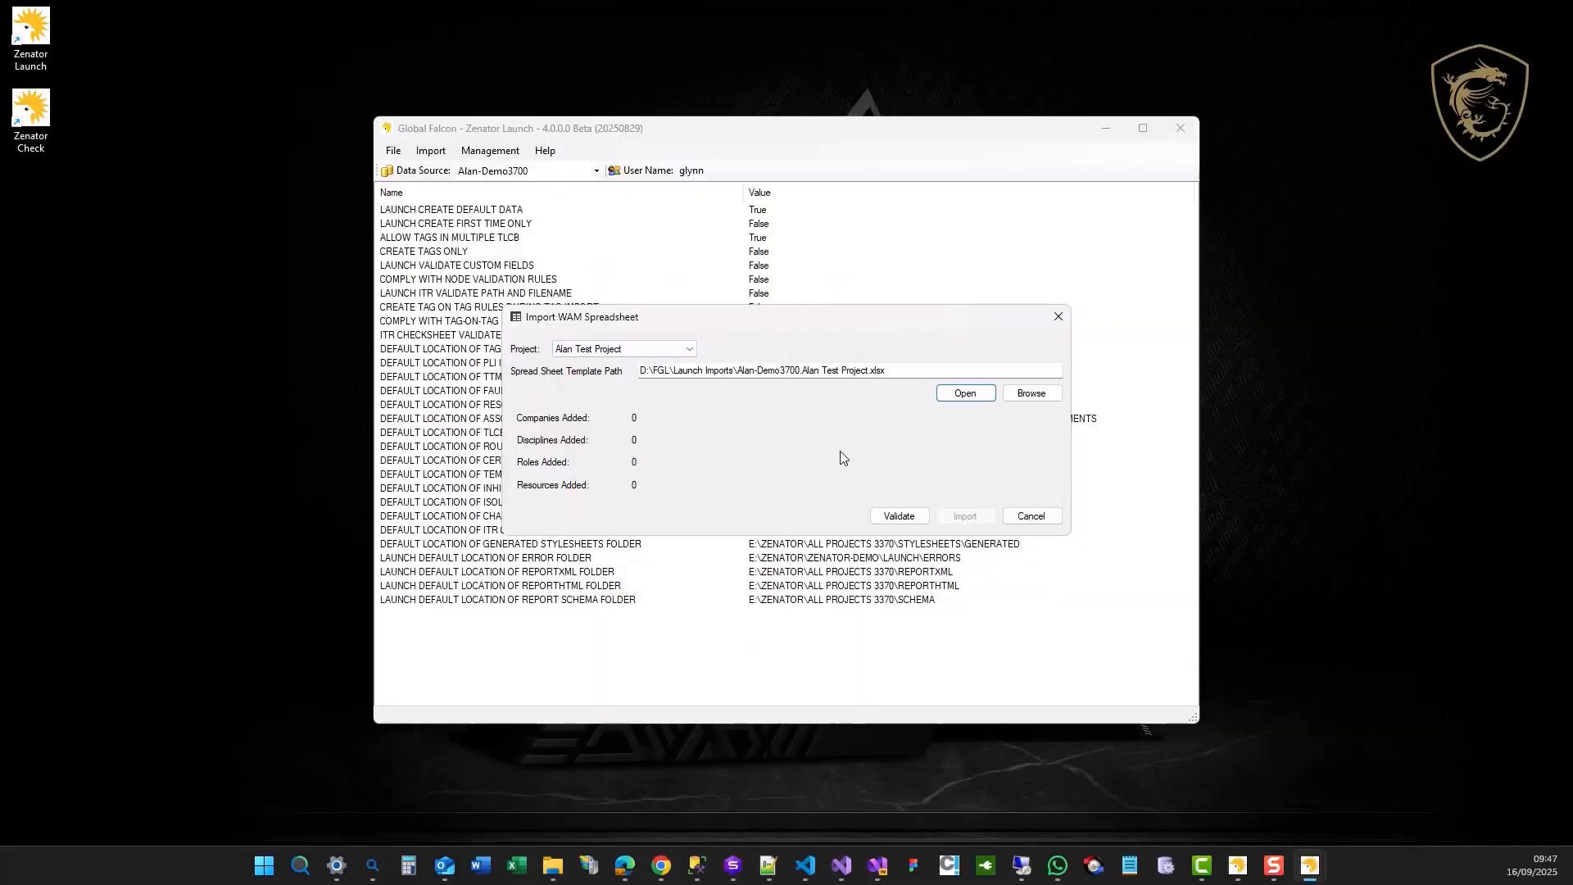
left_click(899, 517)
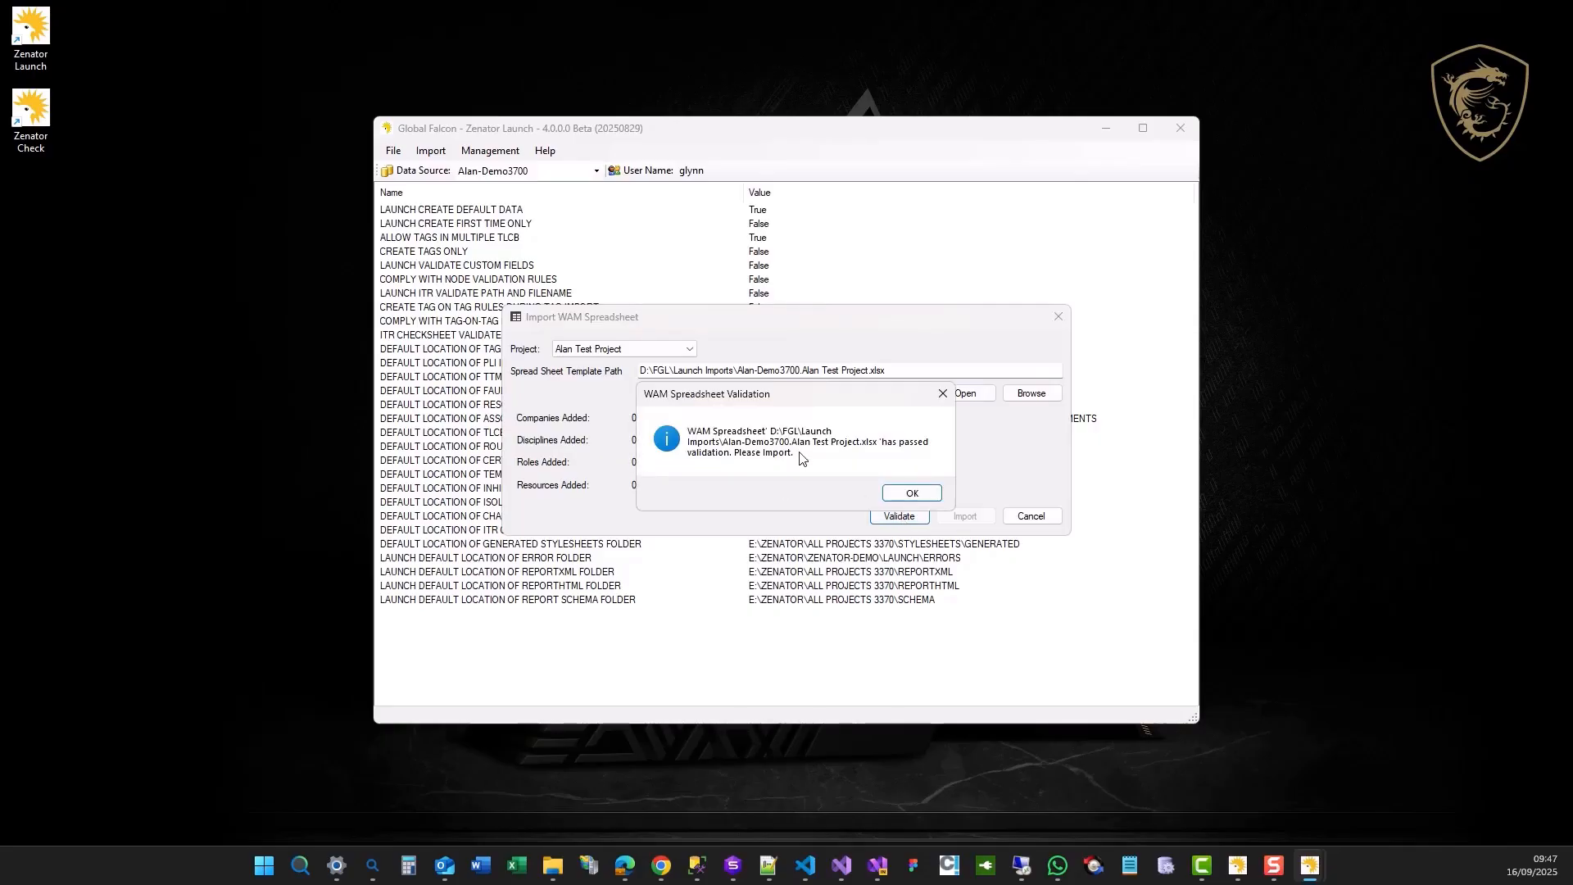
left_click(911, 493)
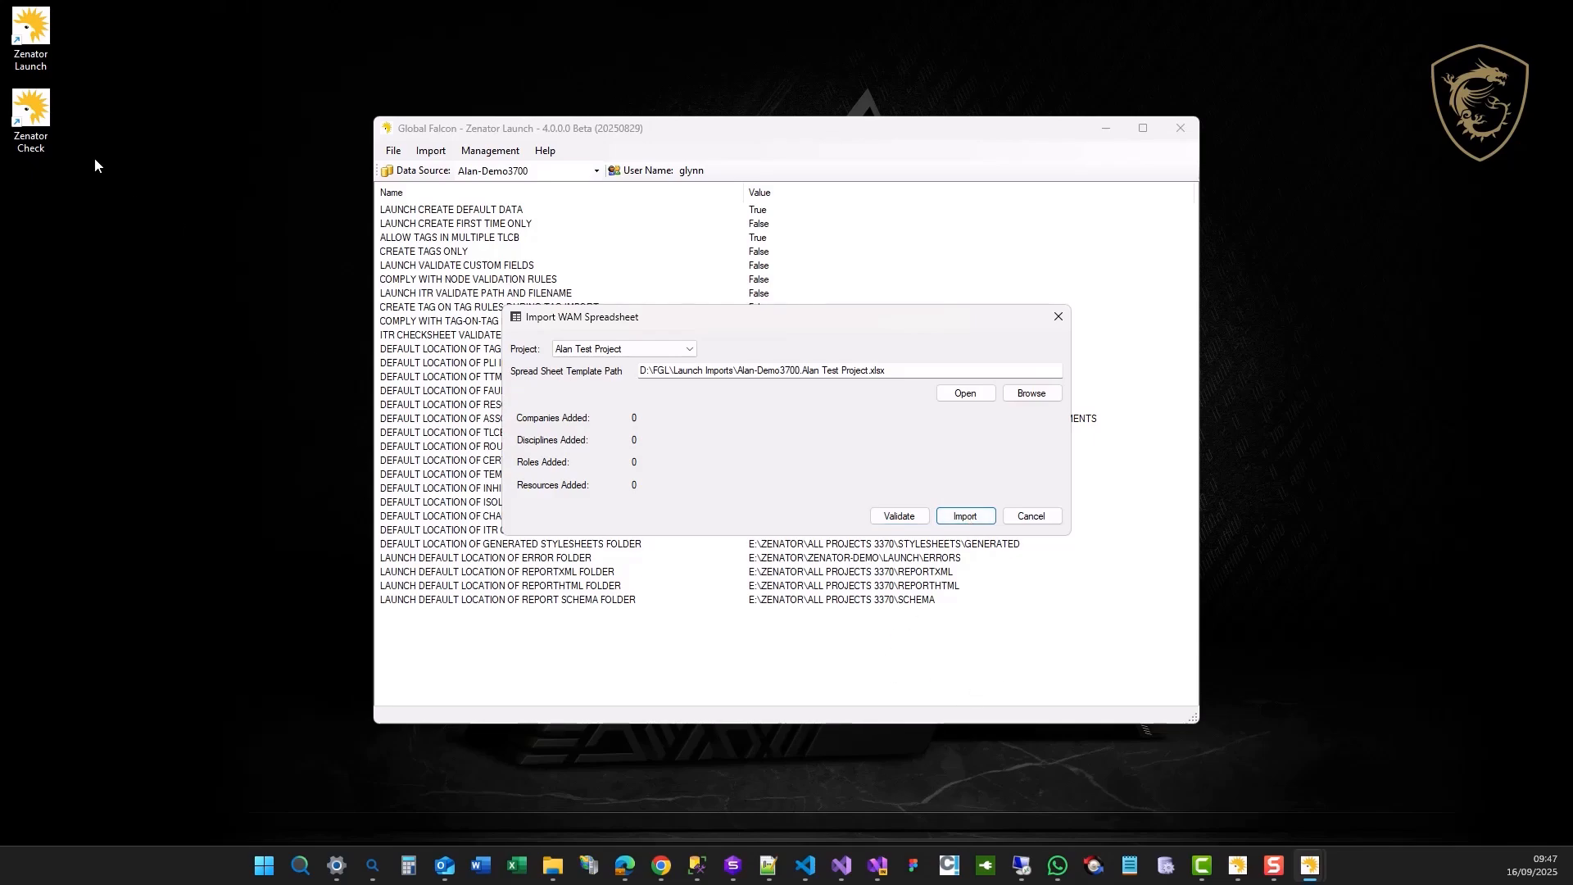
Start Zenator Check, log in to the Alan-Demo3700 data source with the Administrators role, and open Alan Test Project.
double_click(42, 112)
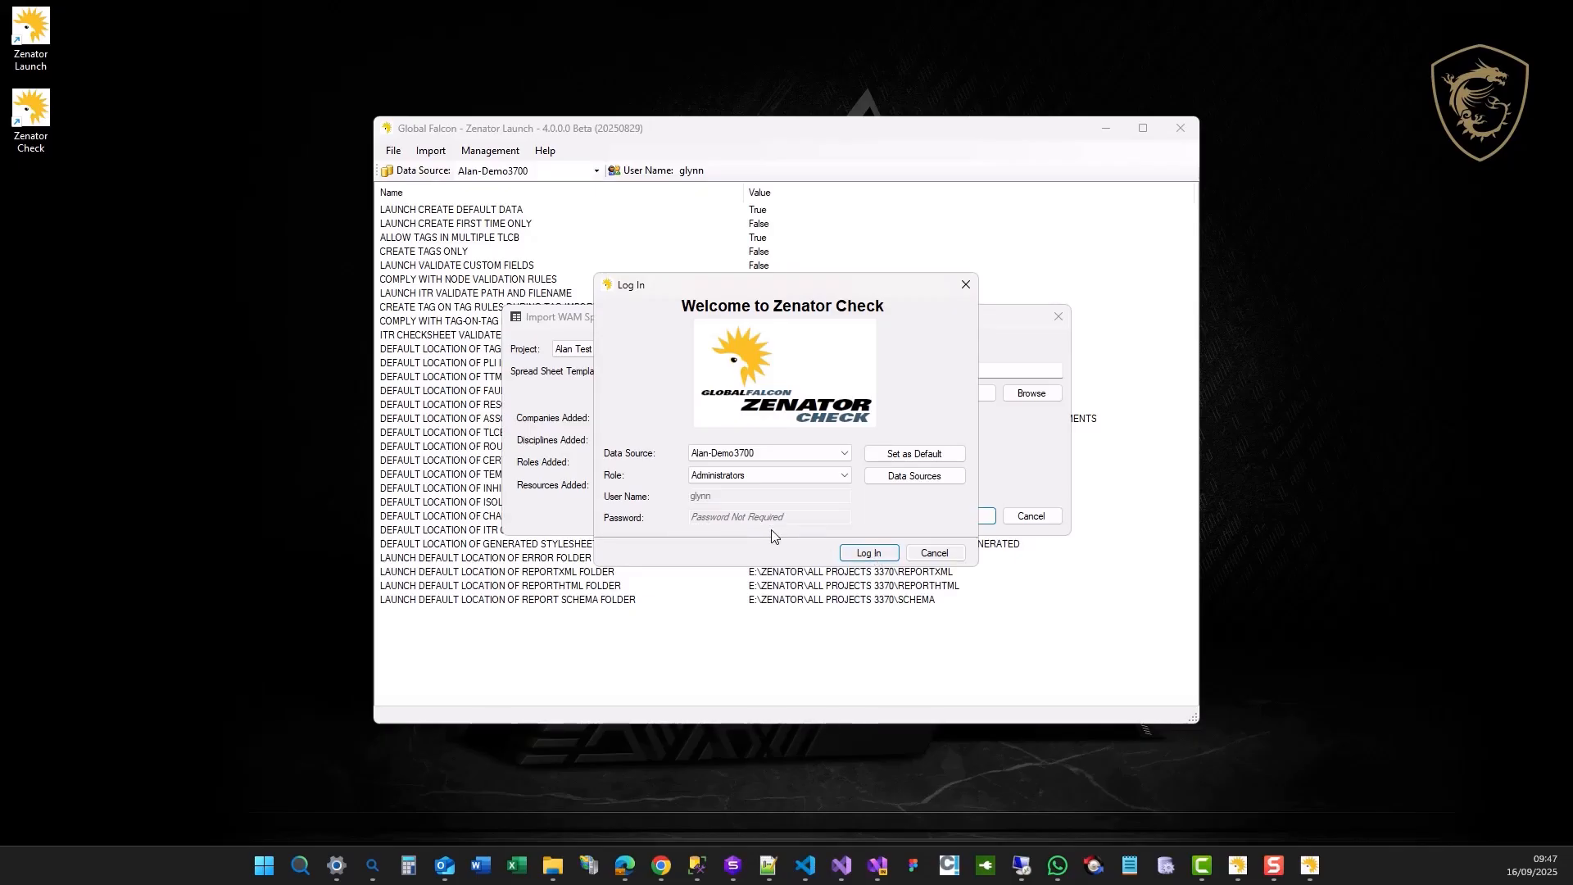
left_click(871, 553)
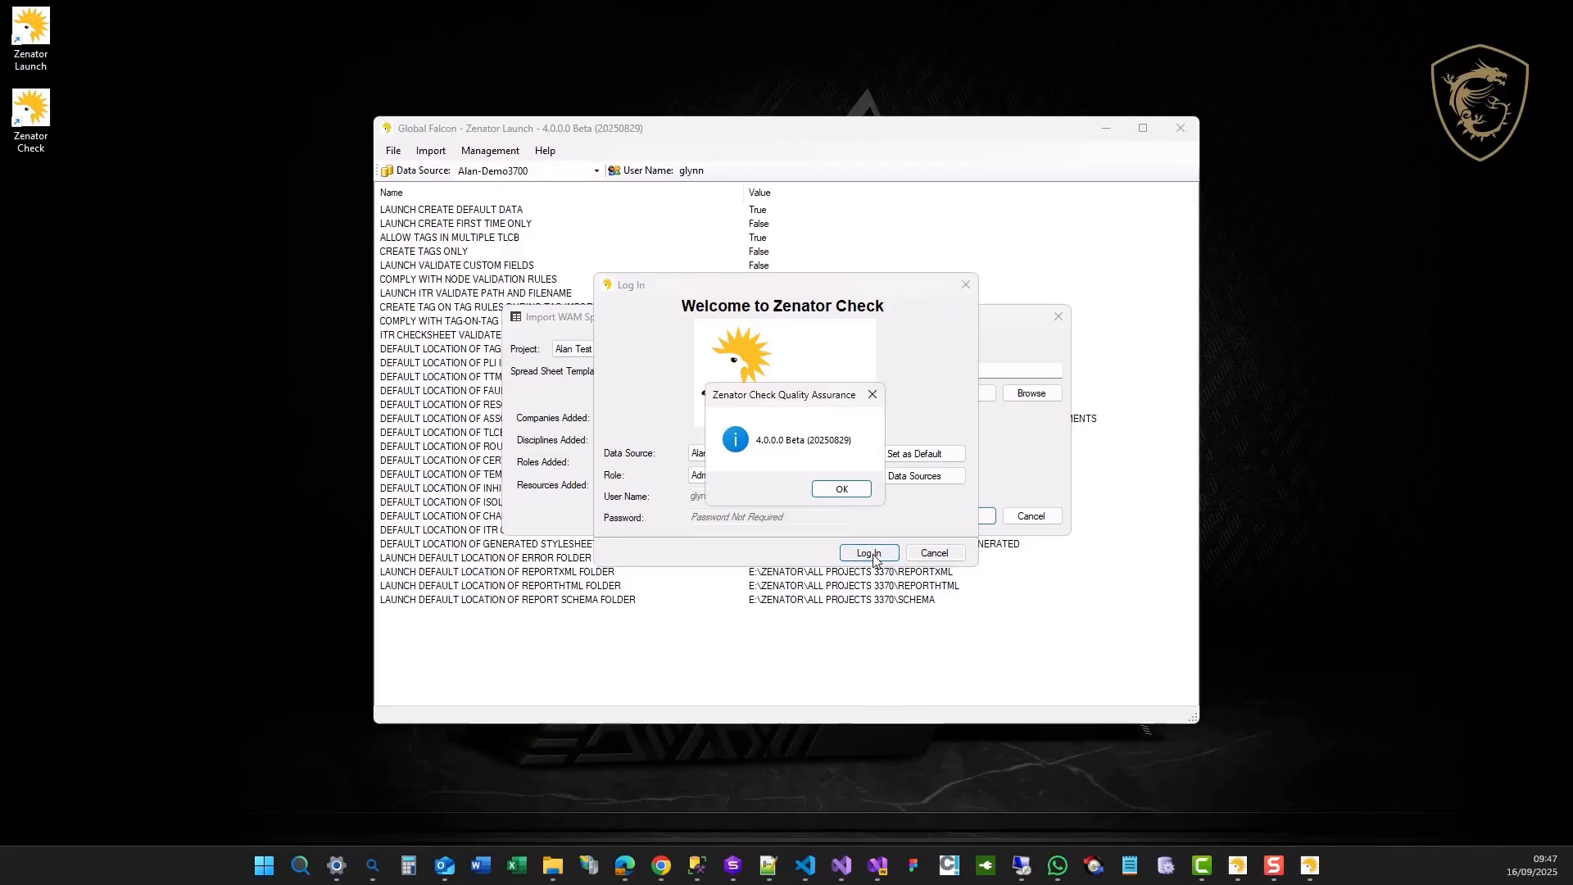
left_click(832, 492)
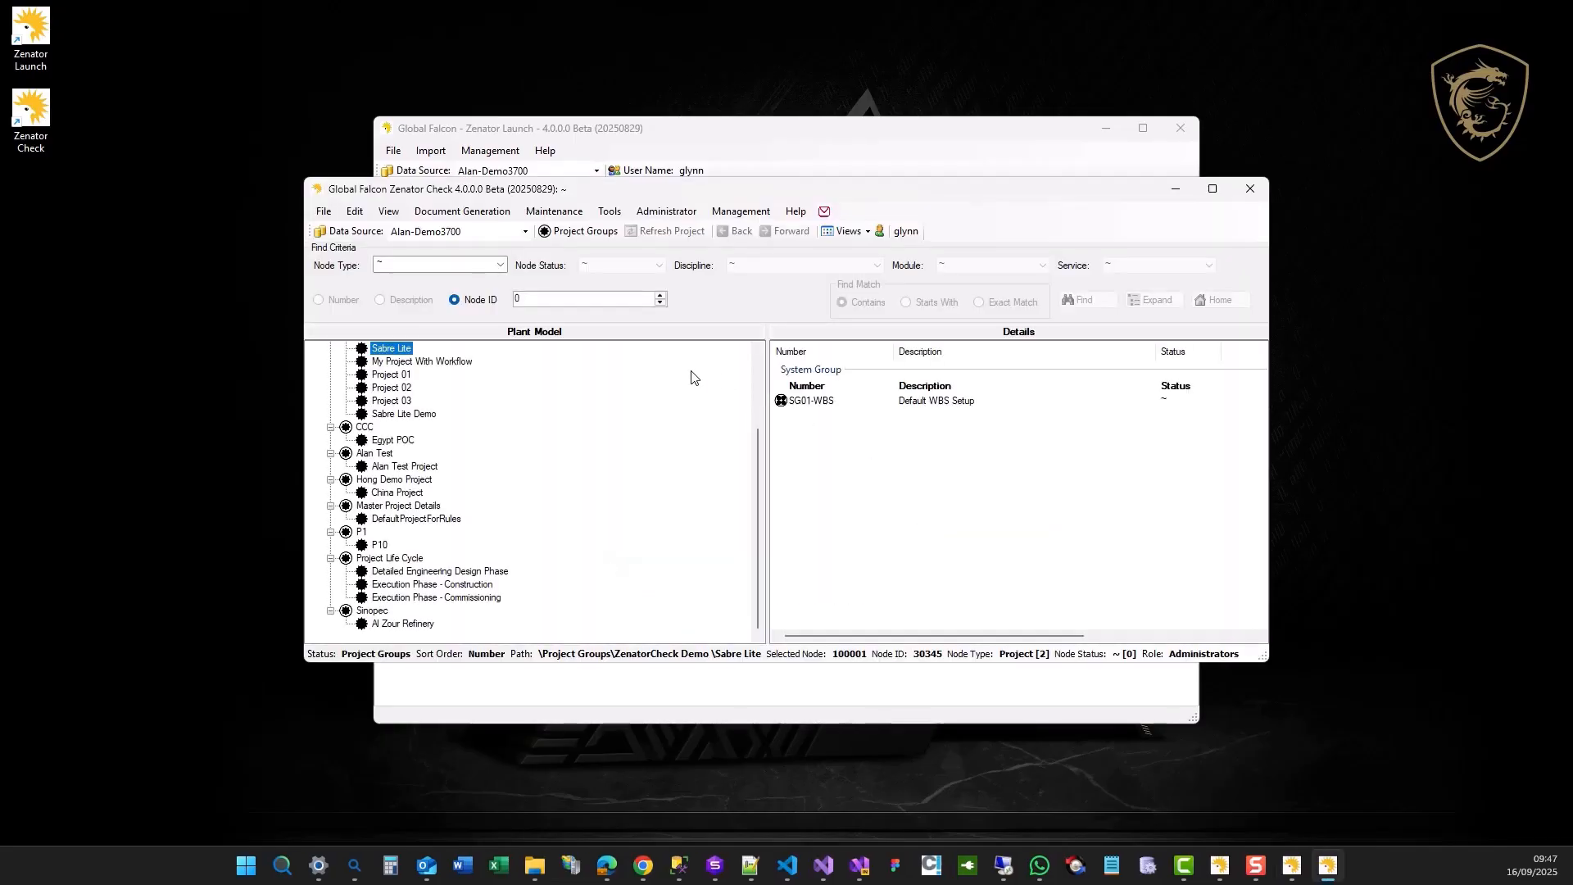
left_click(423, 467)
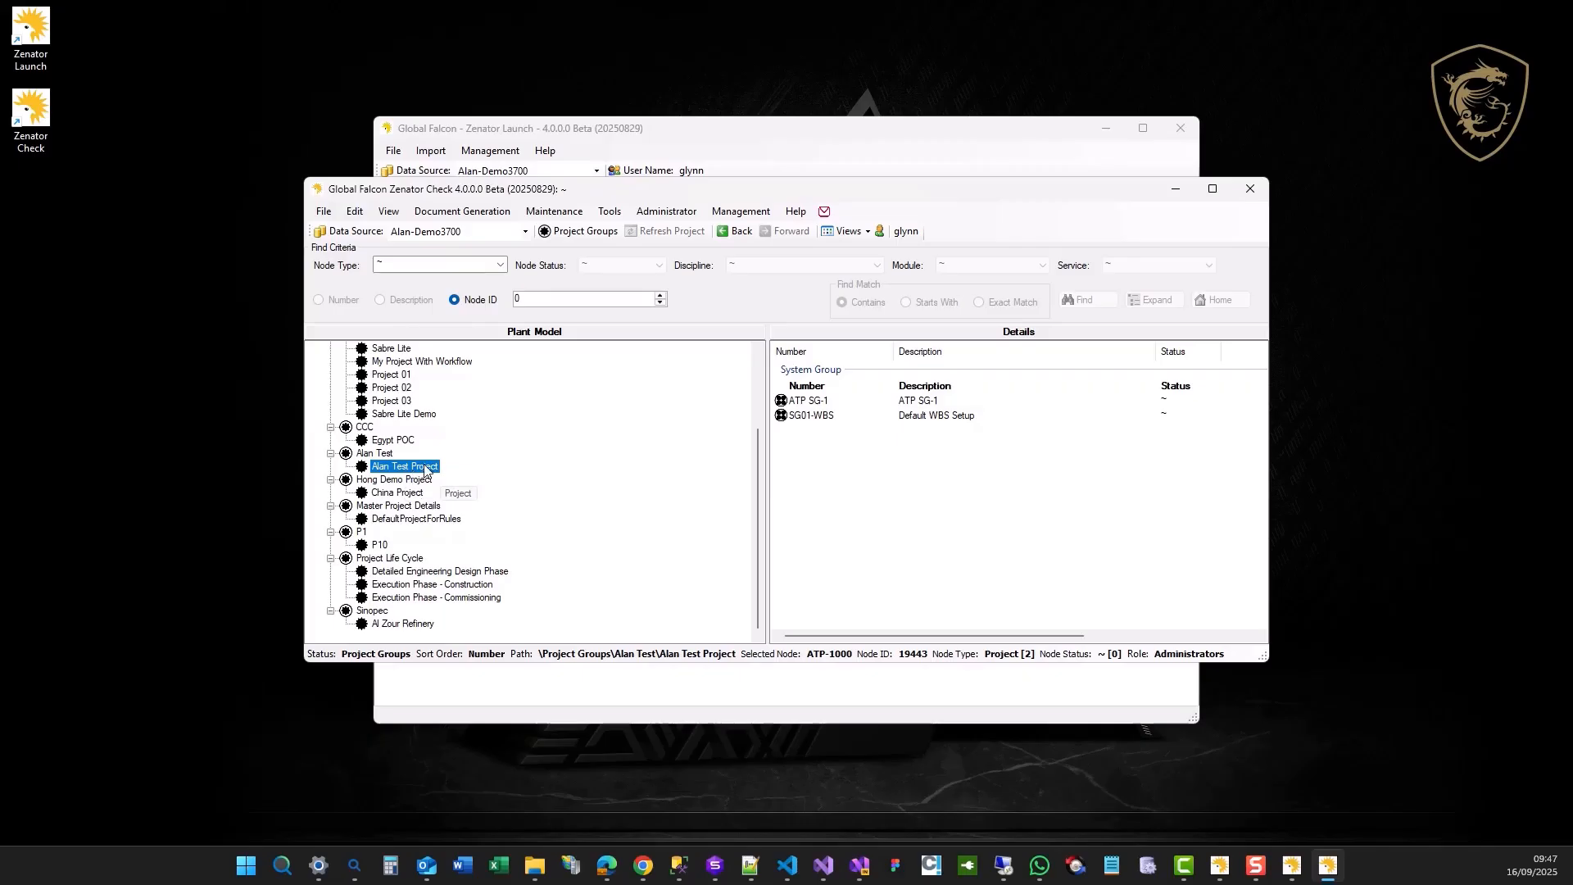
double_click(425, 468)
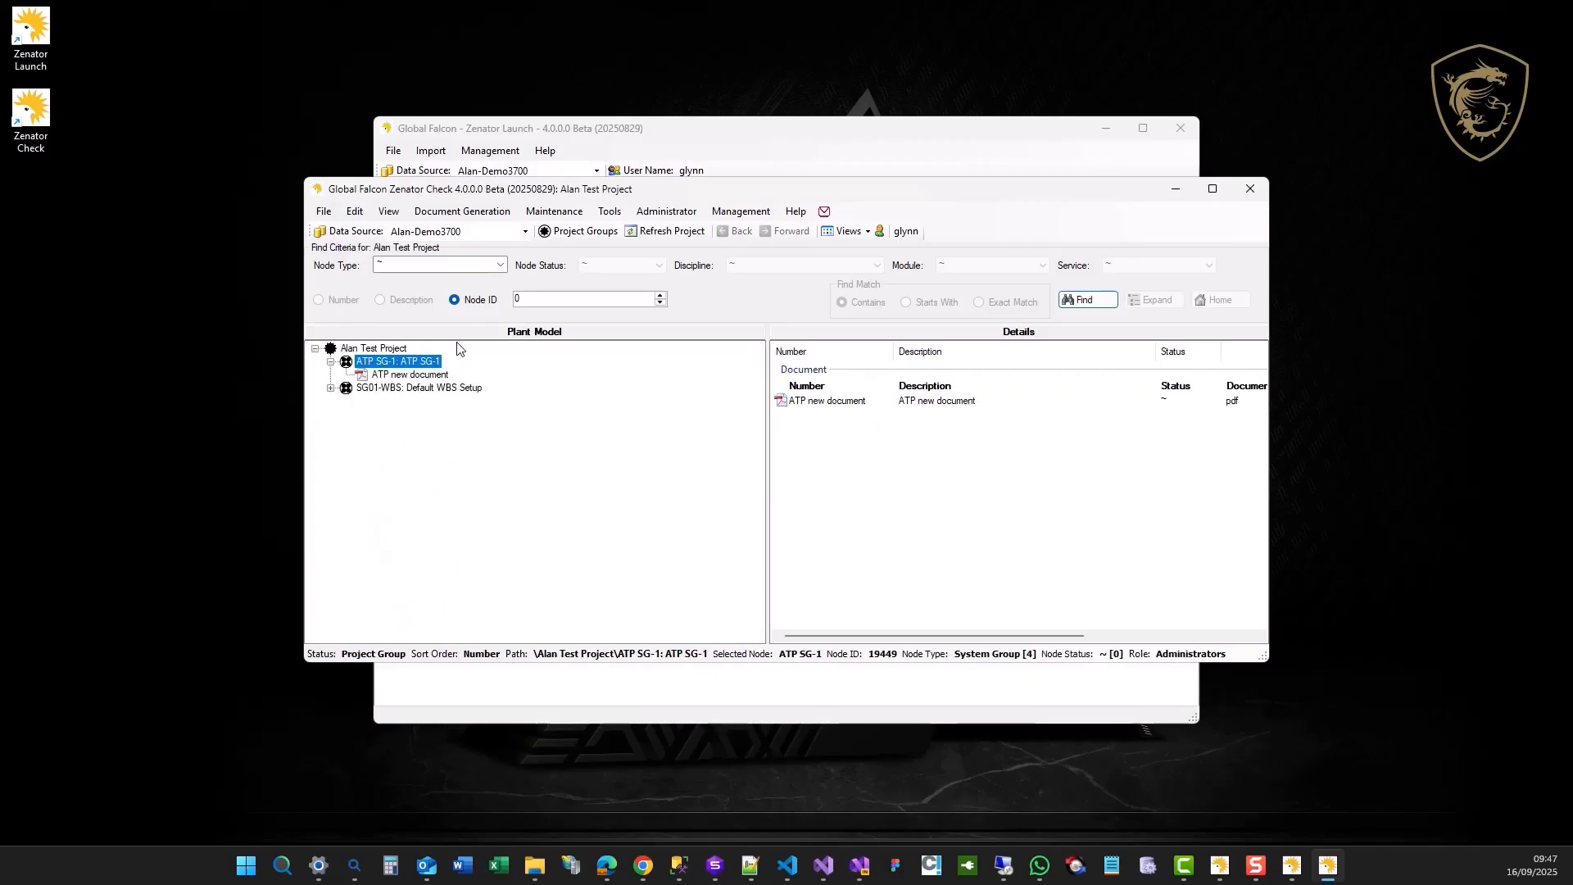
Check the Resources list of Alan Test Project, examining the available Role, Discipline and Company filter options, and close it.
left_click(571, 213)
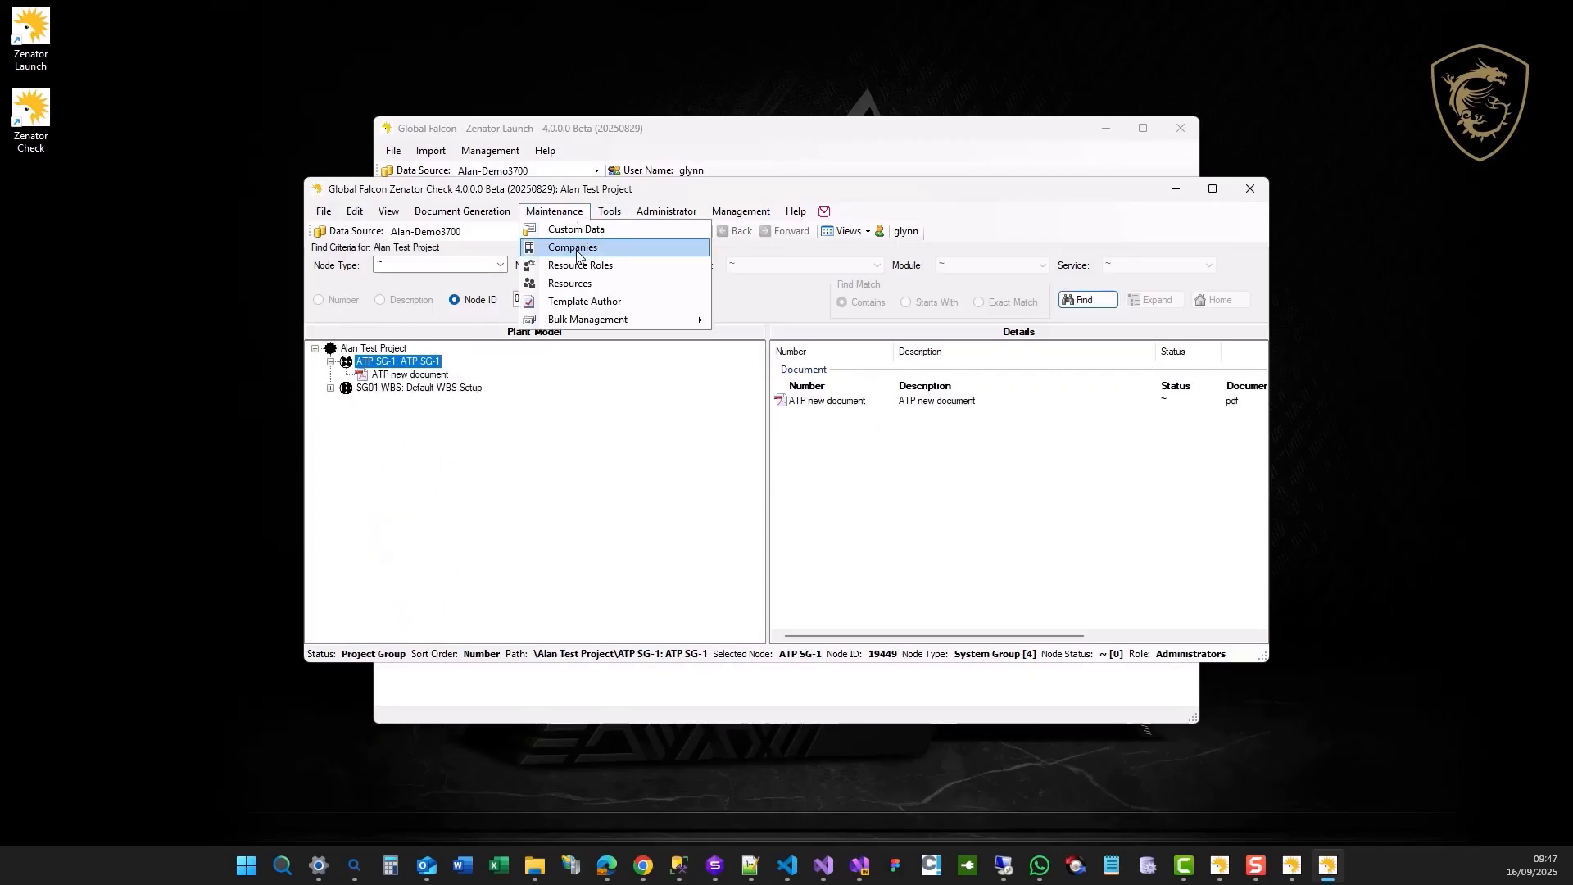
left_click(577, 282)
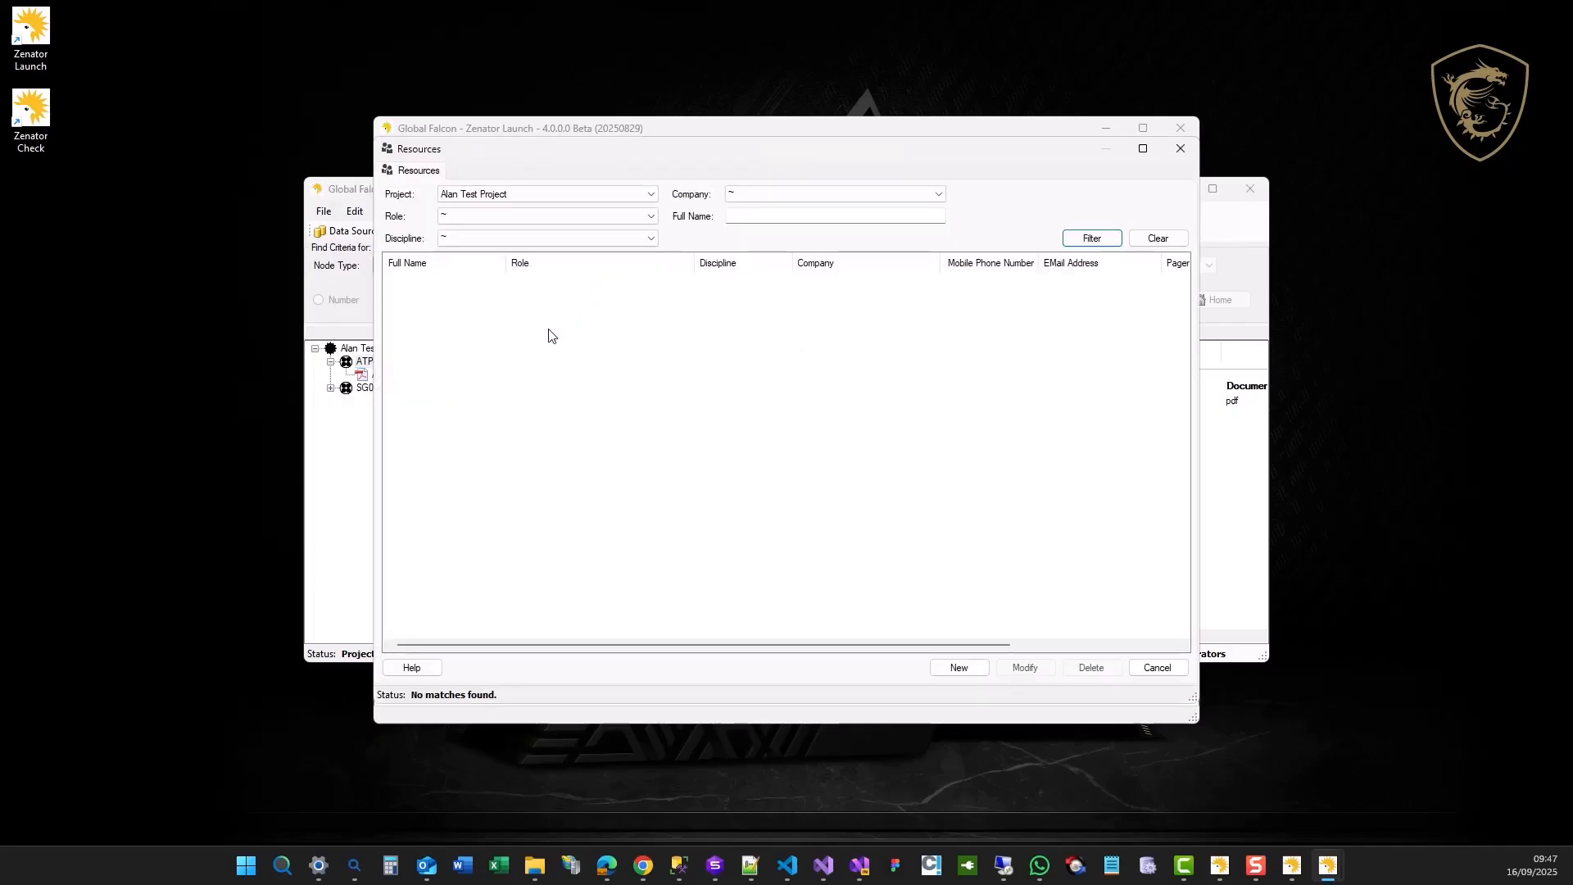
left_click(617, 218)
left_click(621, 239)
left_click(629, 238)
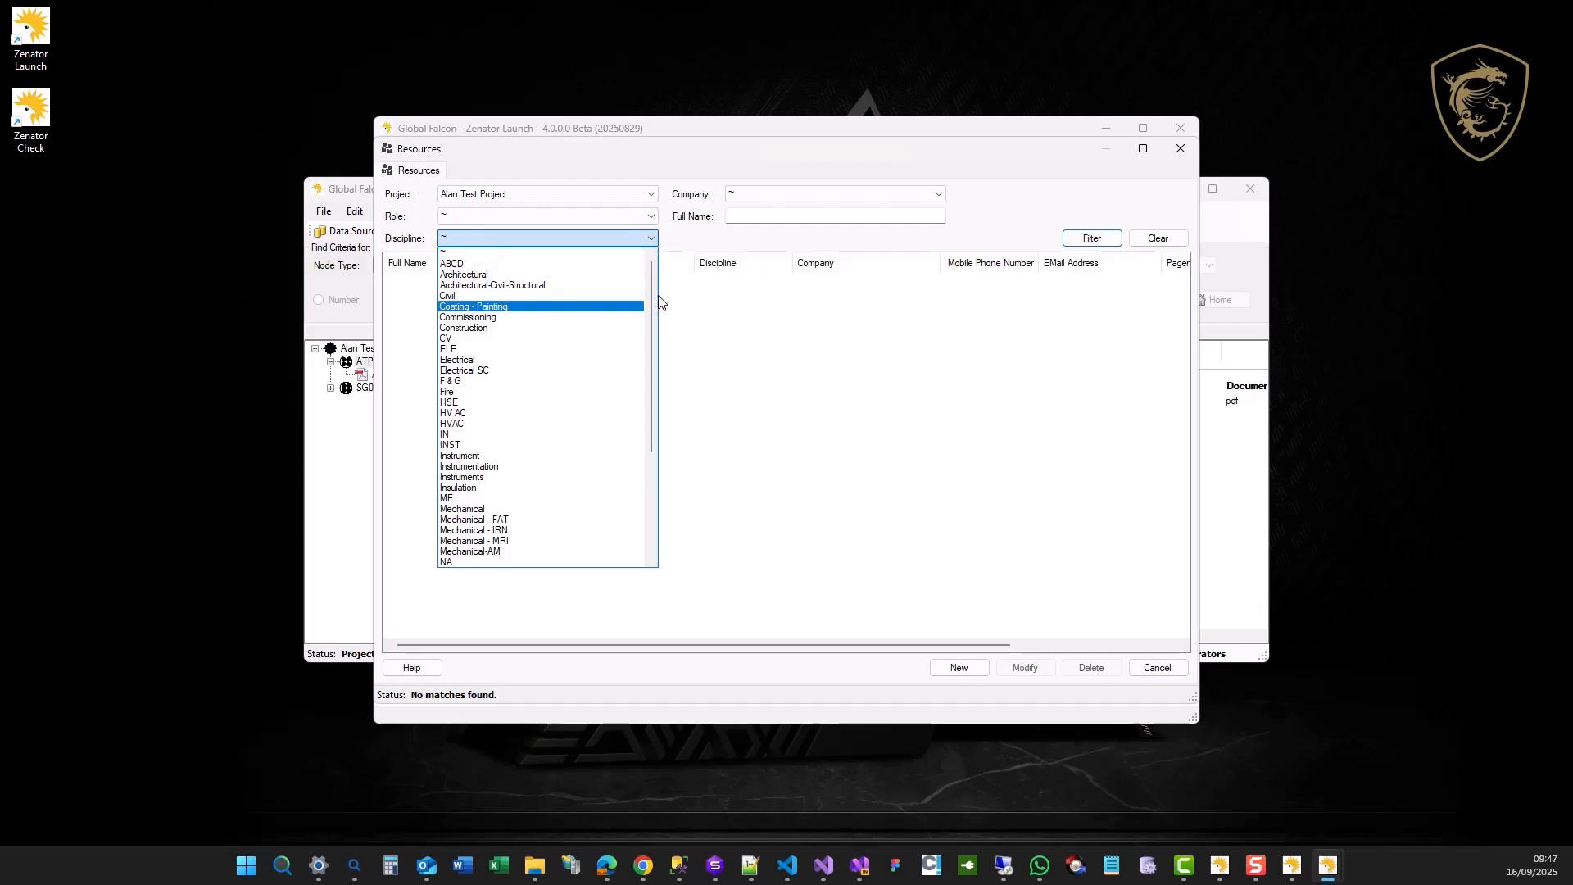
left_click_drag(650, 312, 651, 508)
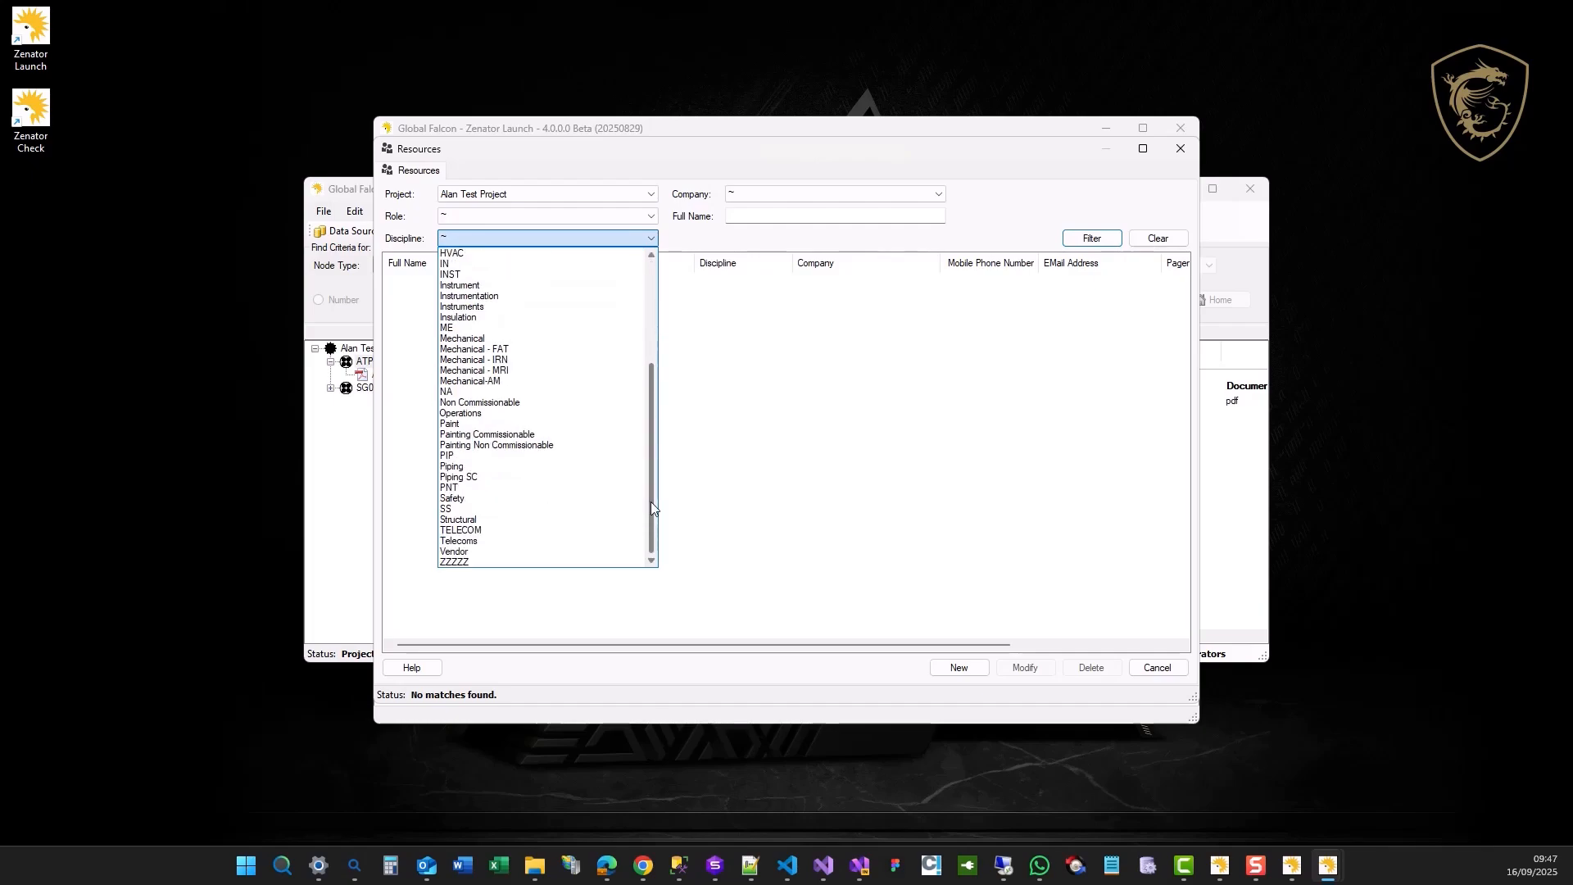
left_click(765, 421)
left_click(912, 197)
left_click(935, 197)
left_click(864, 344)
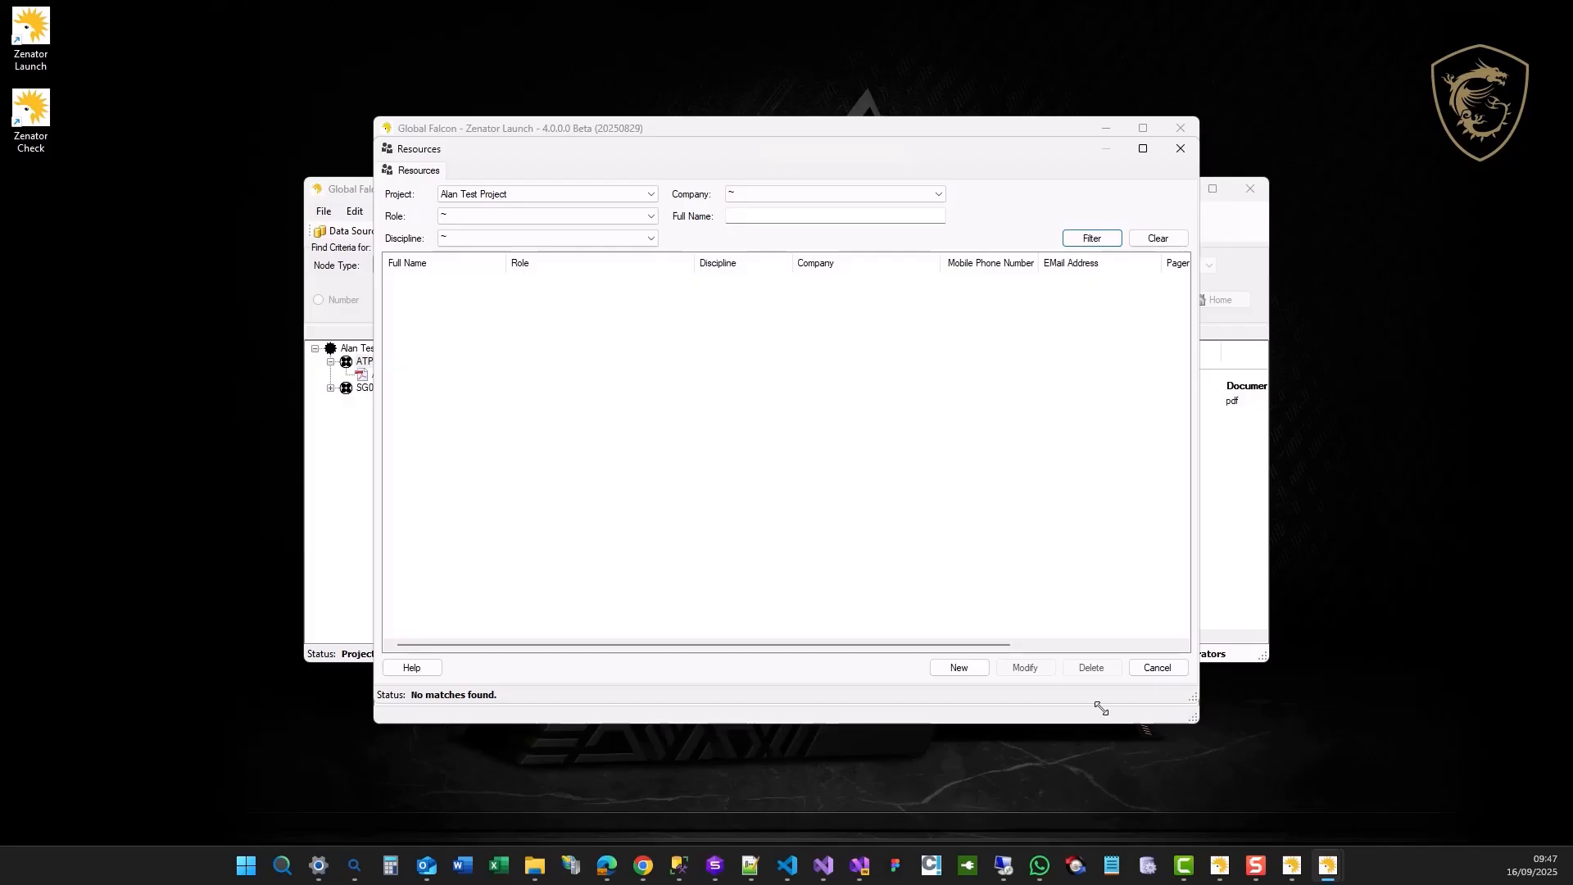
left_click(1157, 668)
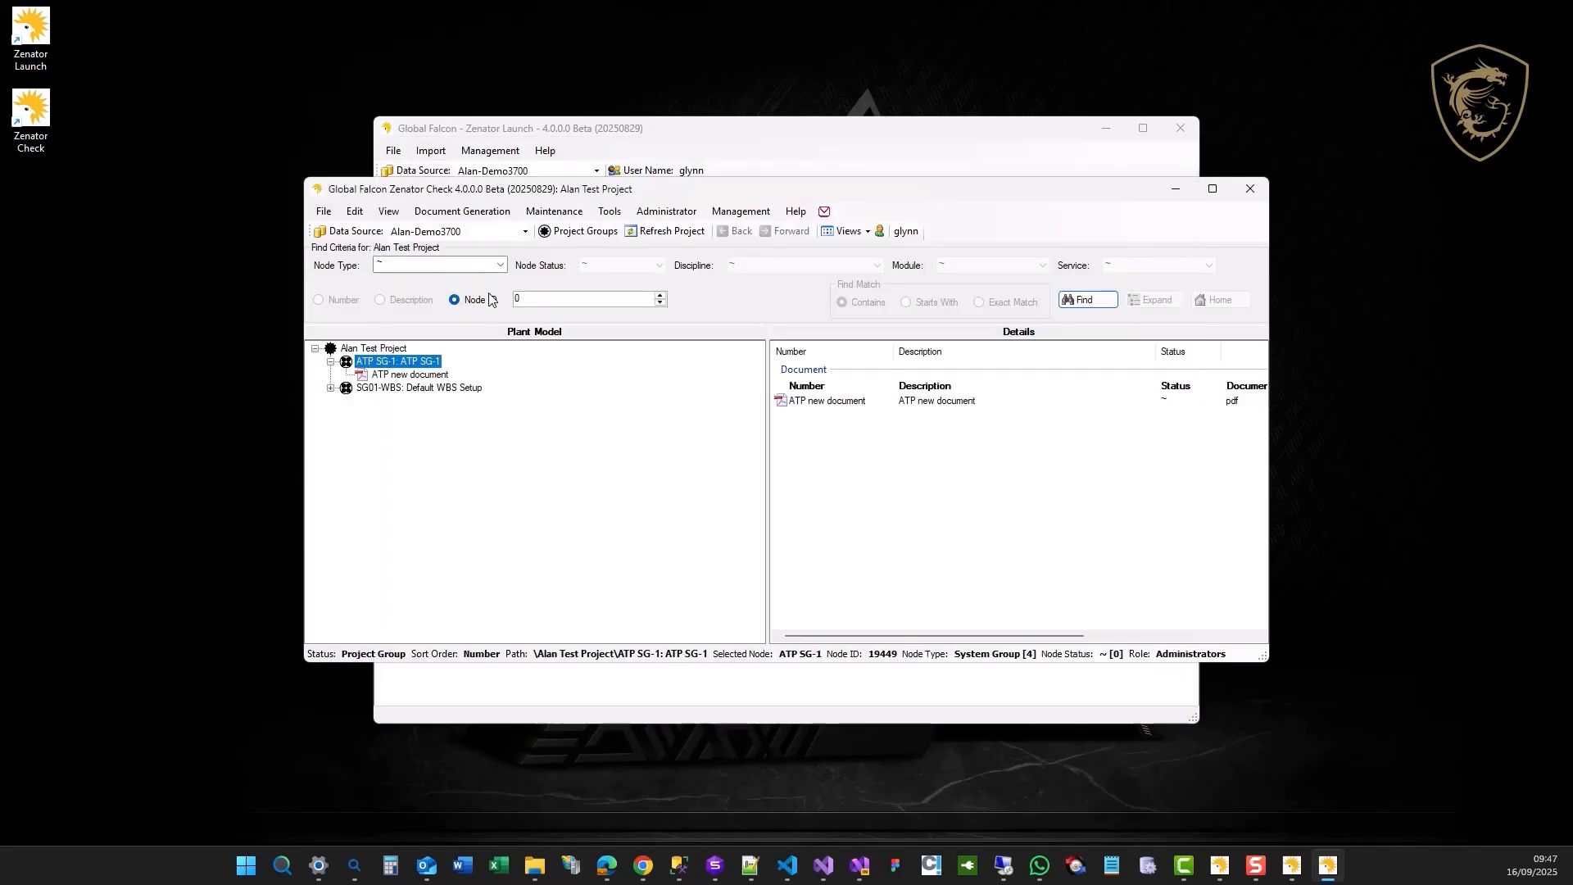
Return to Zenator Launch and import the validated WAM spreadsheet into Alan Test Project.
left_click(1174, 188)
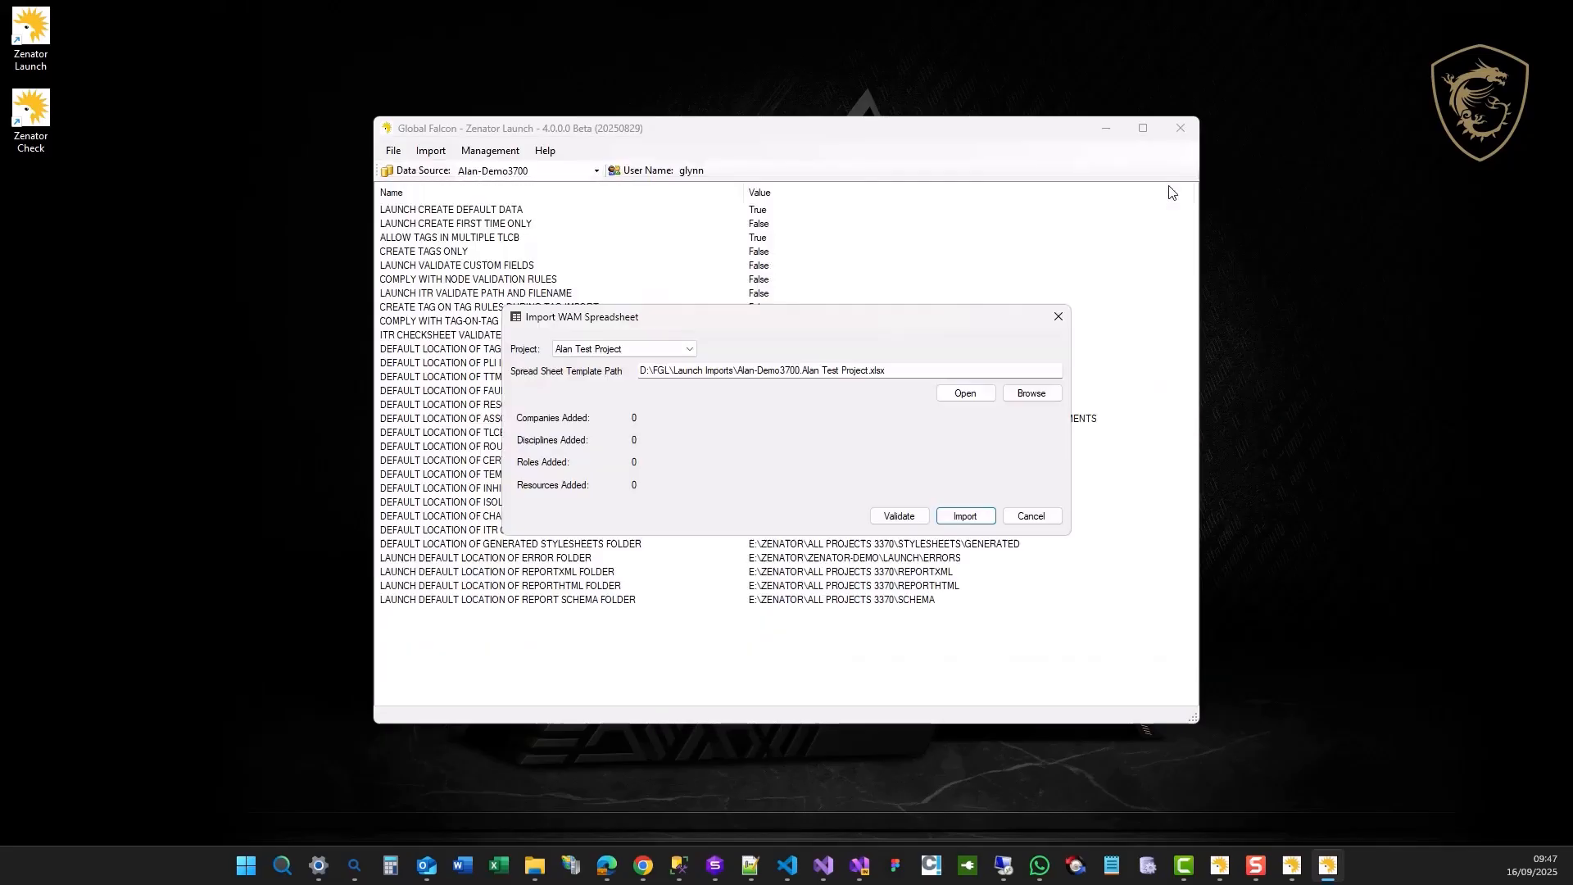
left_click(972, 519)
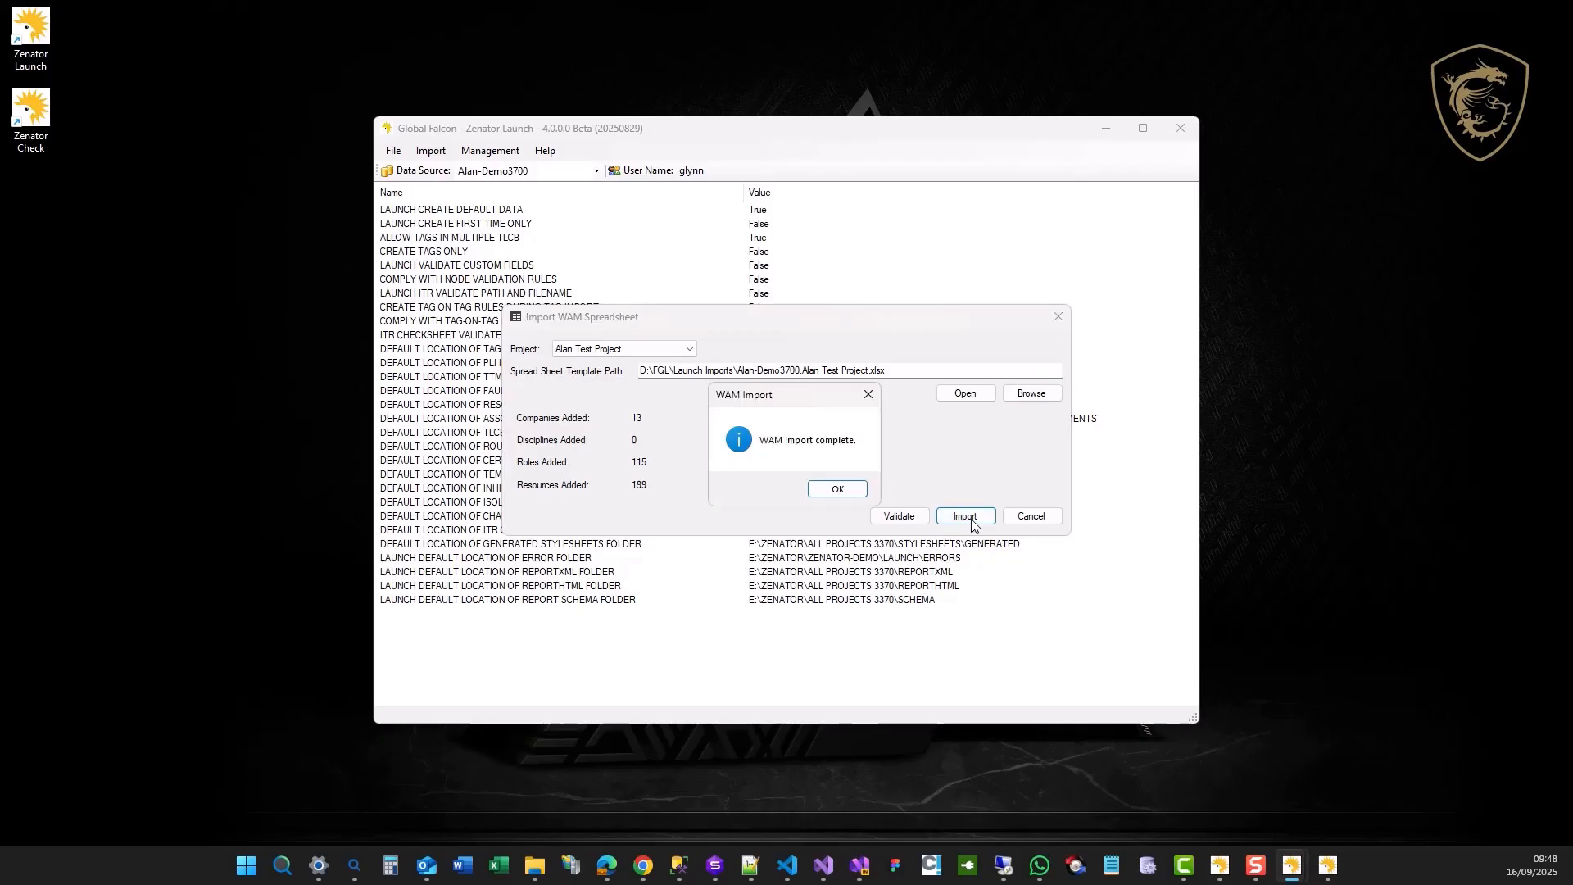
left_click(834, 489)
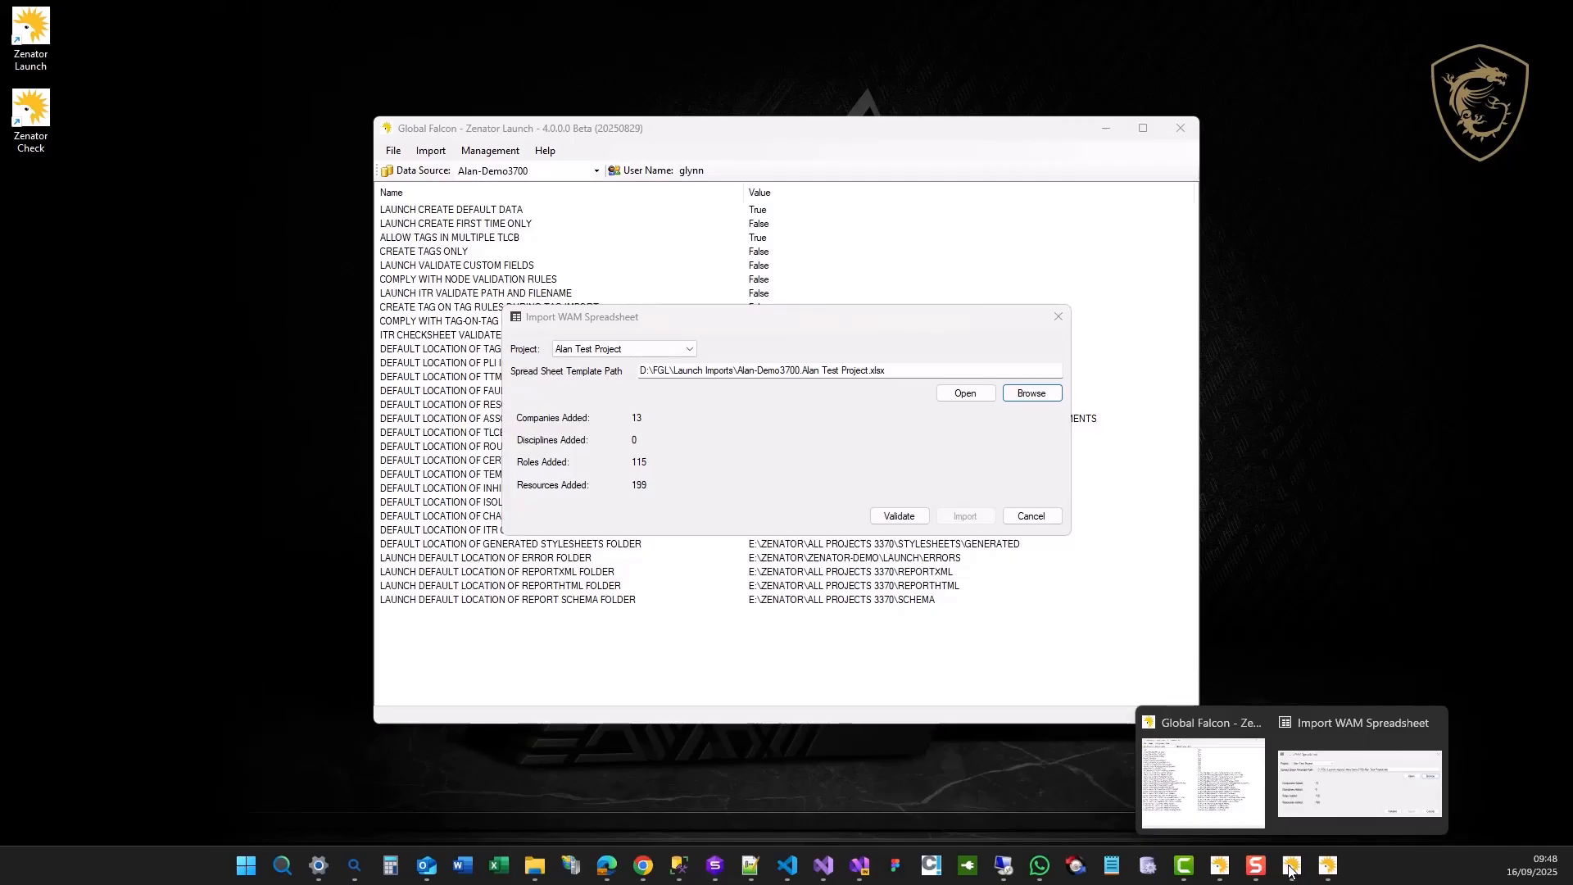
Switch to Zenator Check and review the imported companies and the resources of Alan Test Project.
left_click(1328, 867)
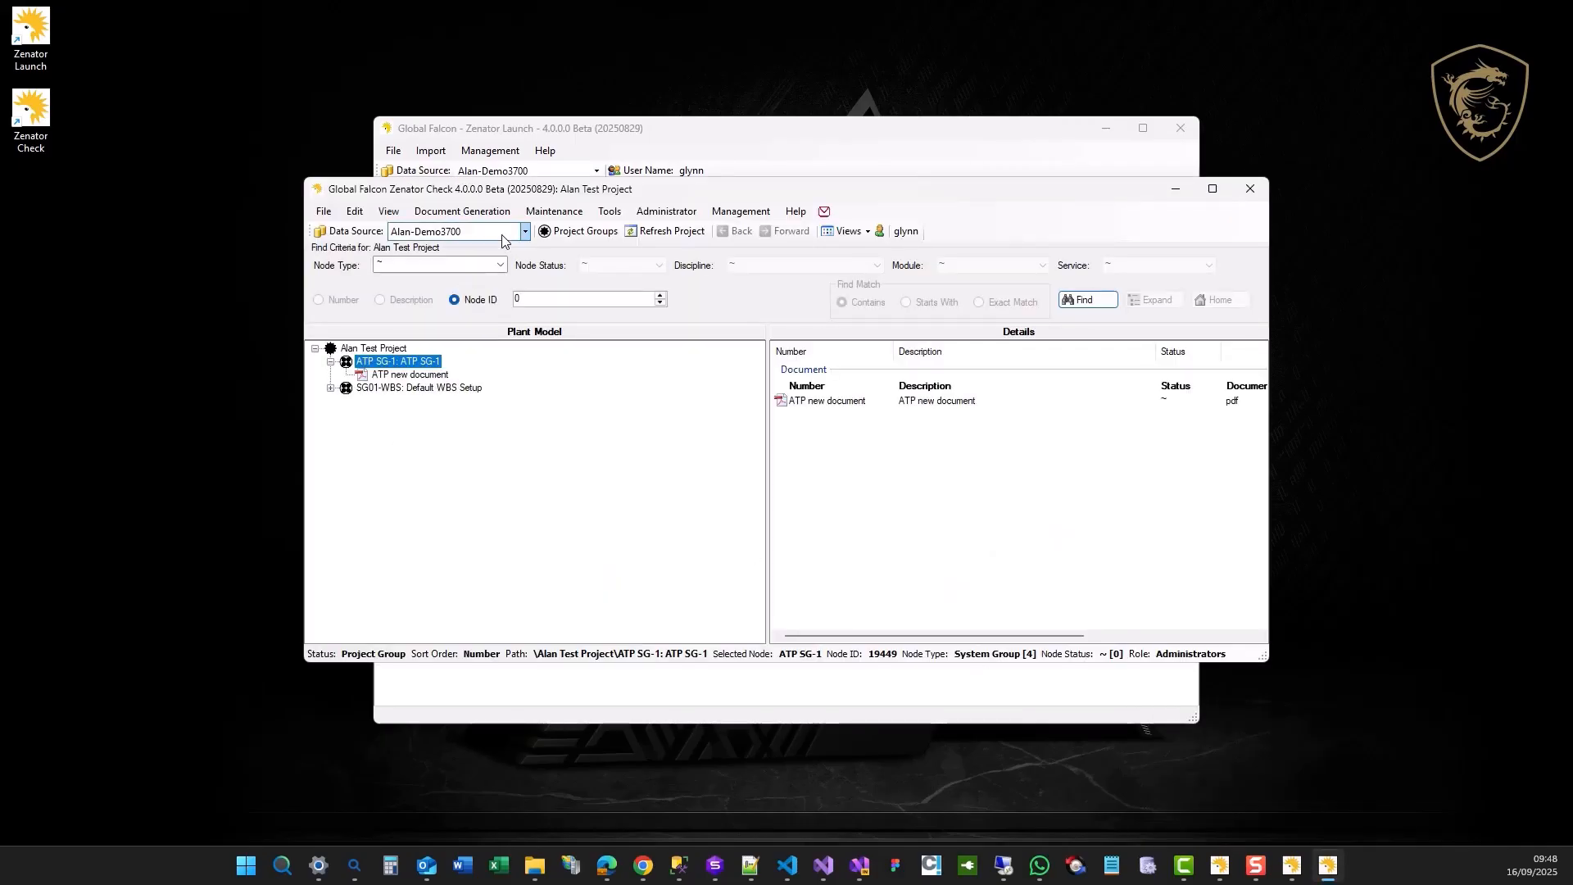
left_click(554, 213)
left_click(572, 248)
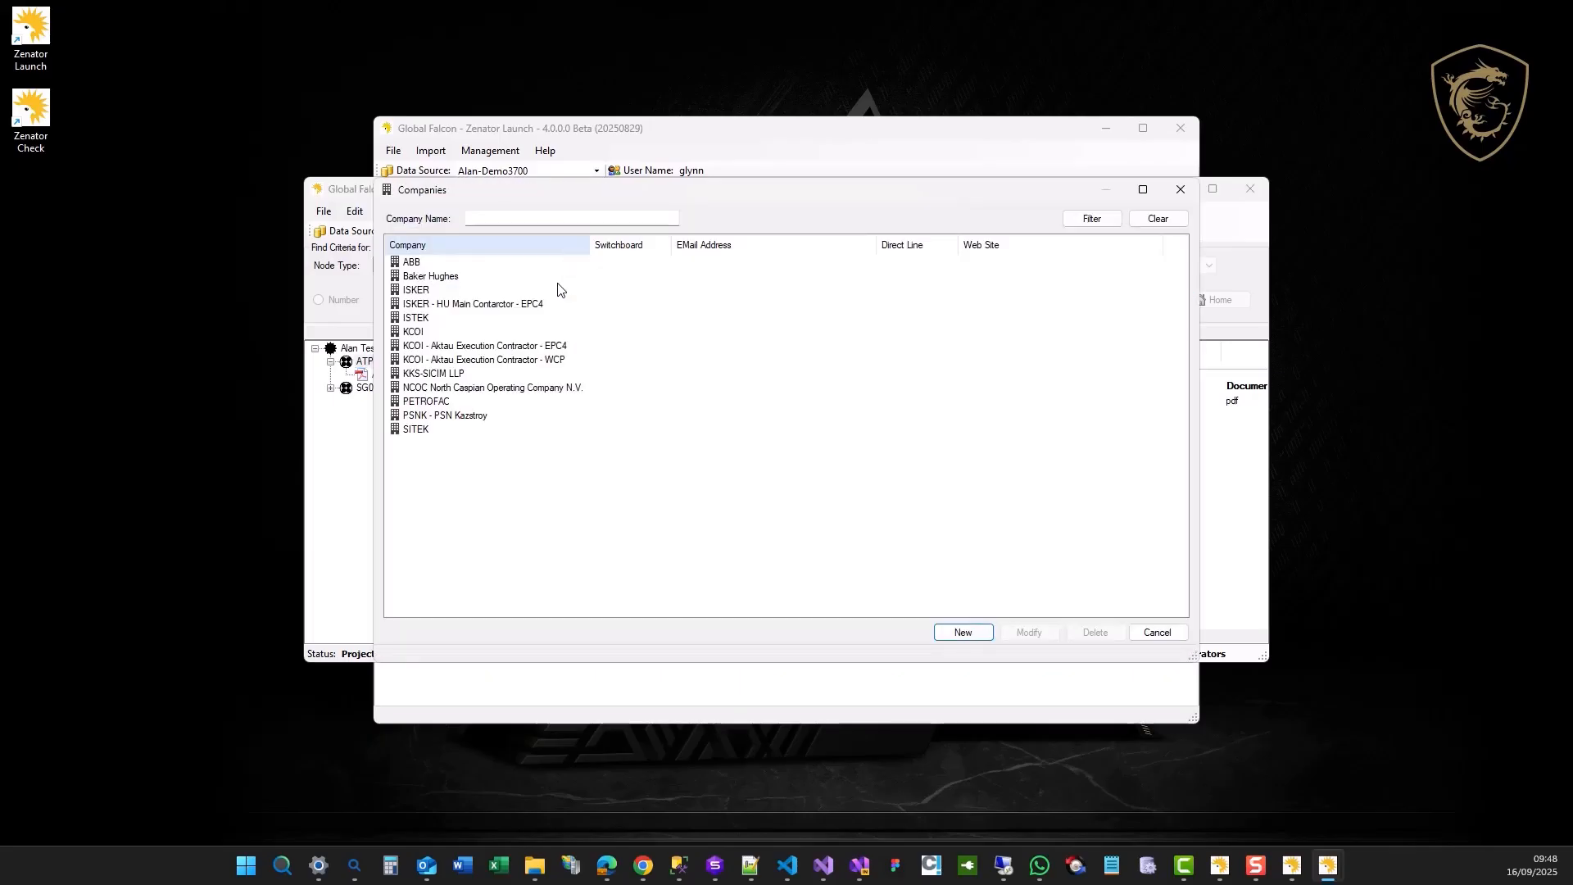
left_click(1158, 632)
left_click(554, 213)
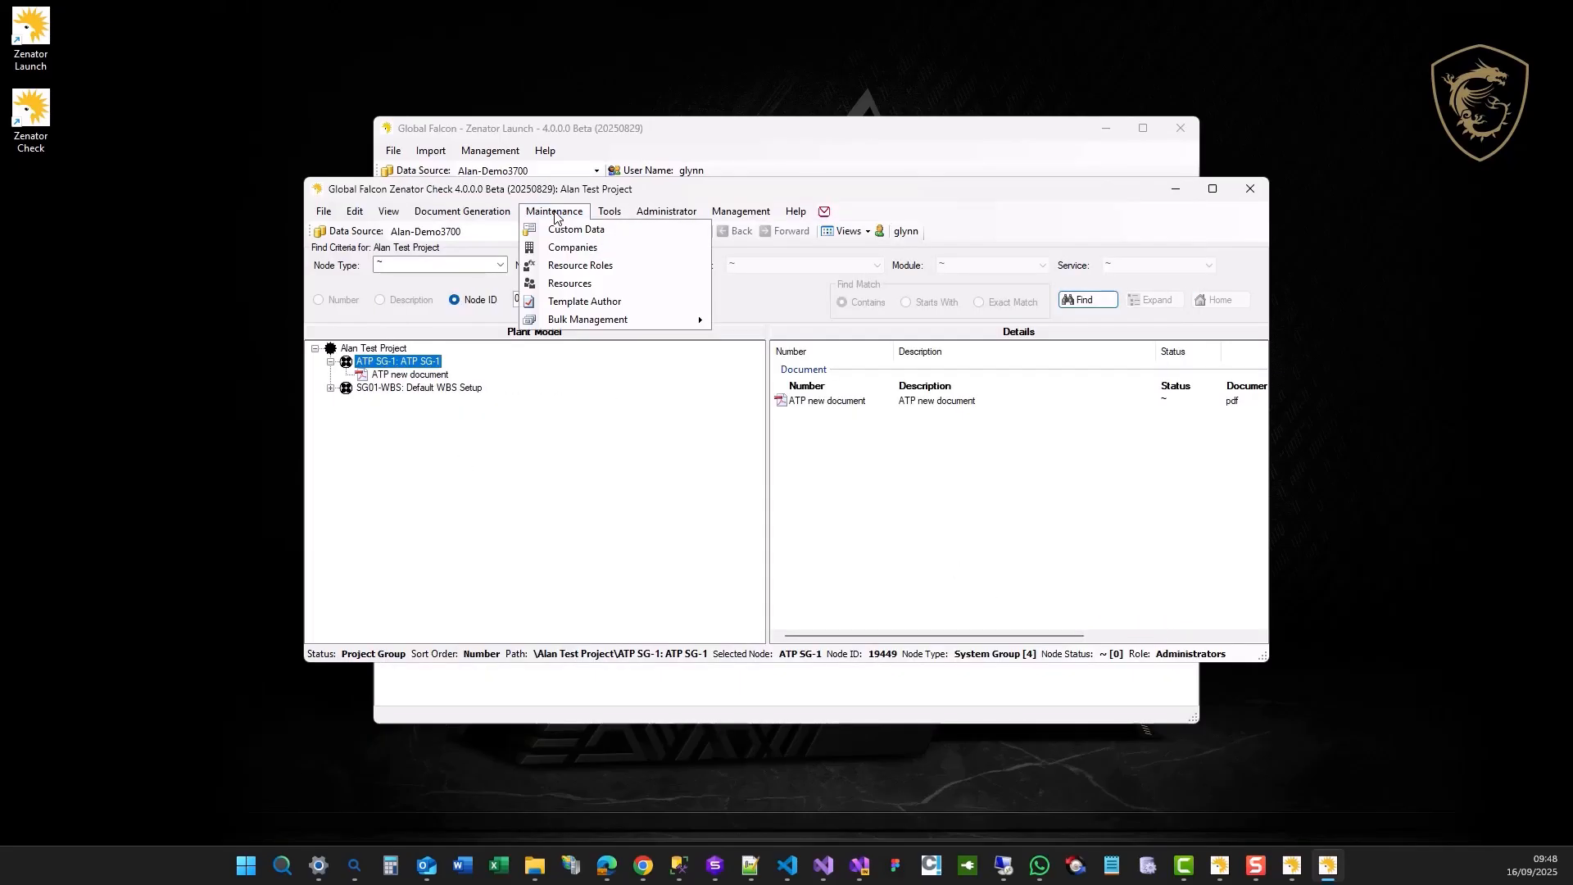
left_click(571, 289)
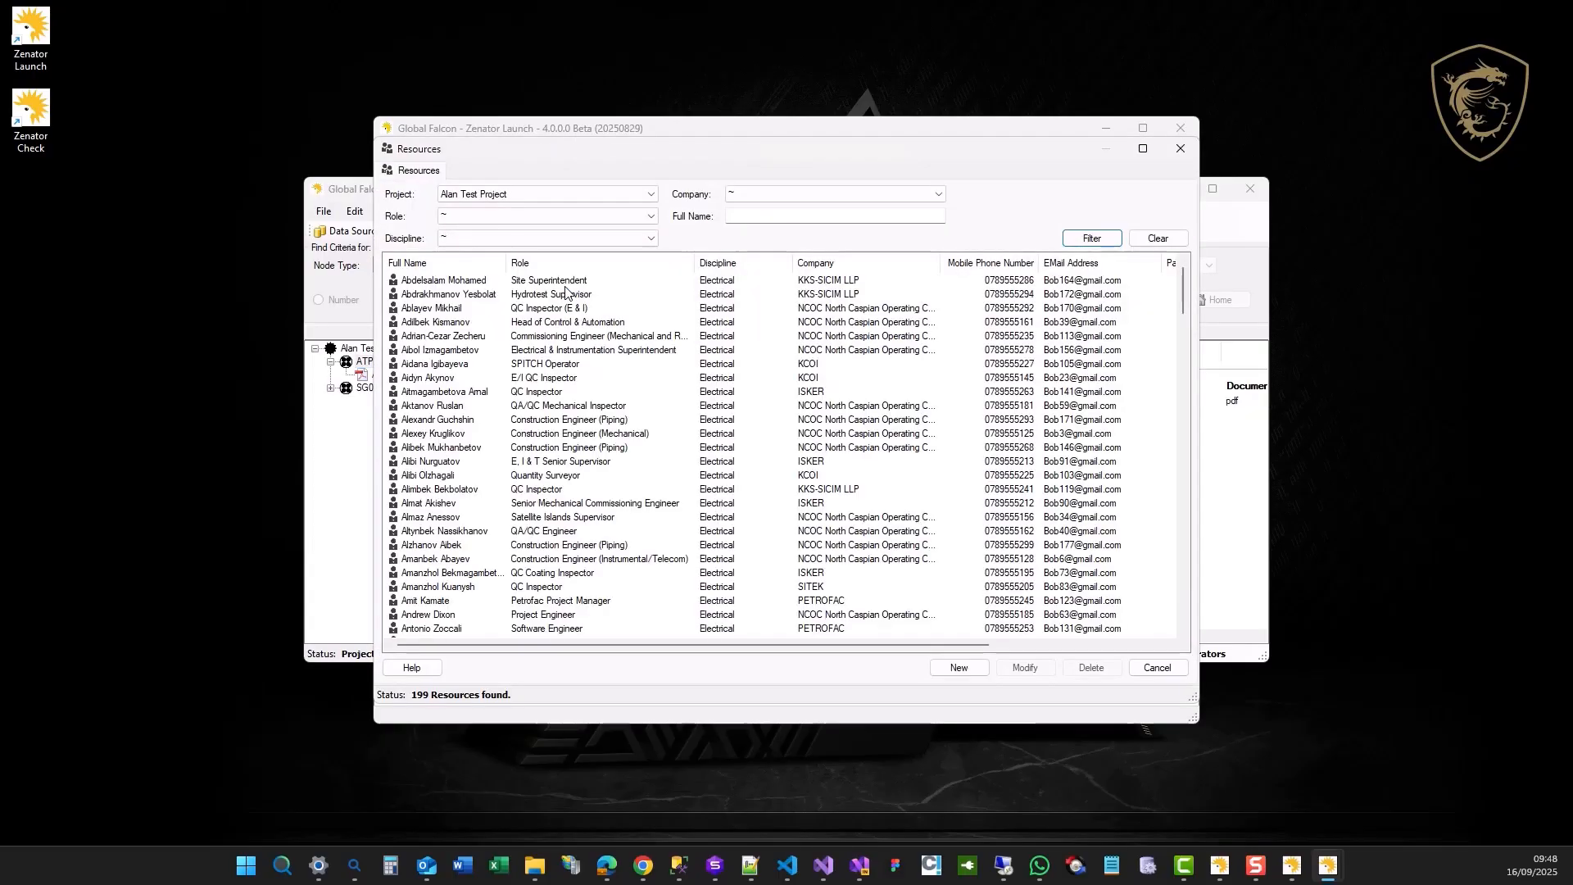
left_click(1157, 667)
Examine the WAM permissions of the Civil Engineer resource role, and close the role and the Resource Roles list without changes.
left_click(554, 214)
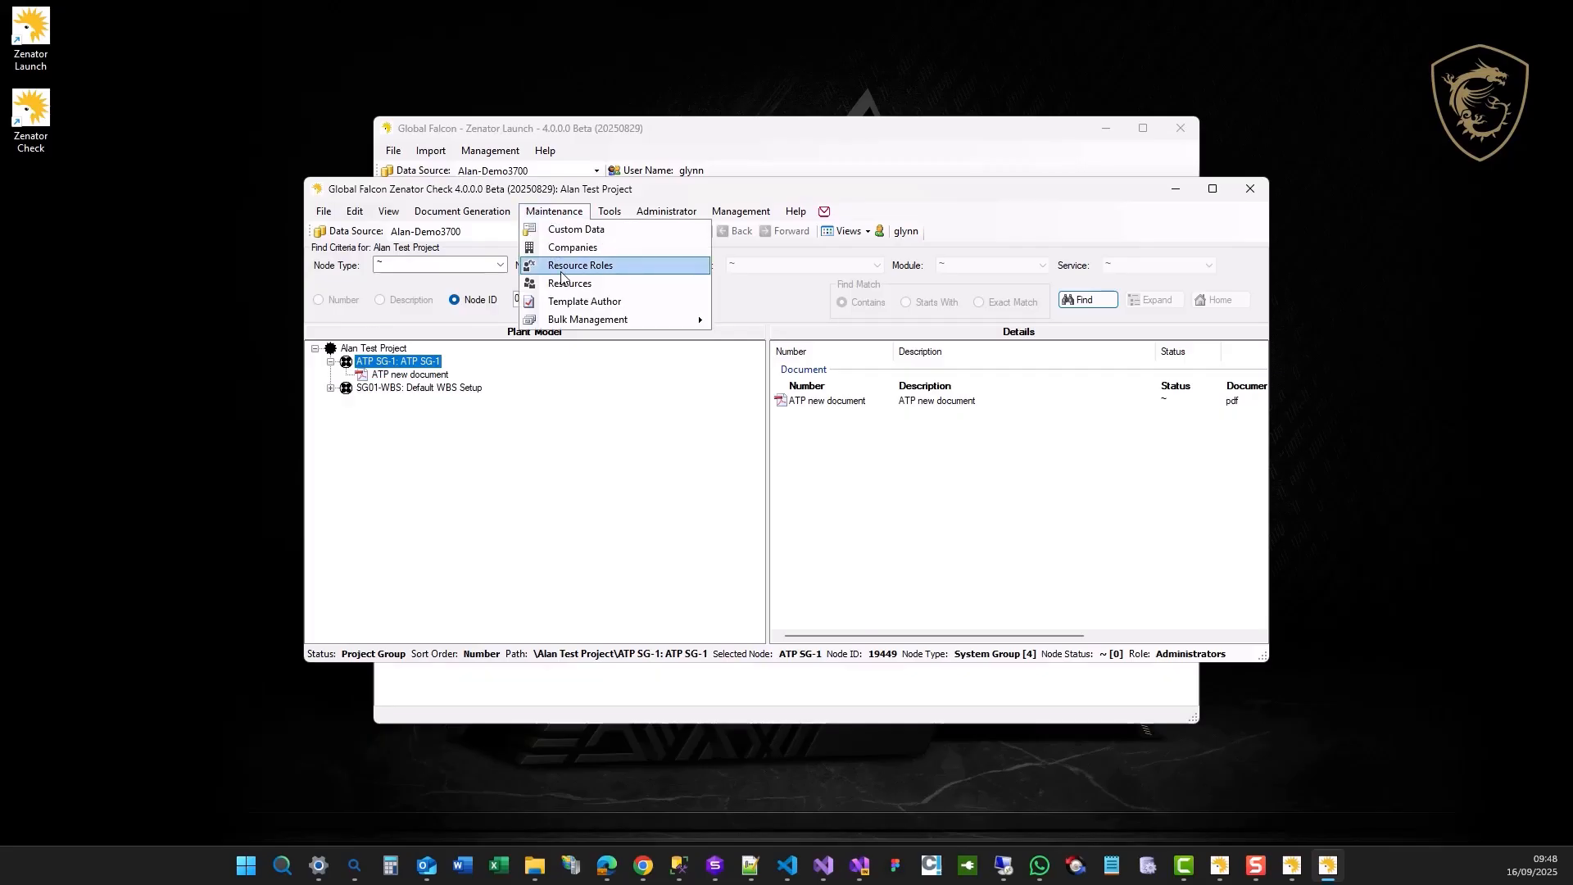
left_click(561, 278)
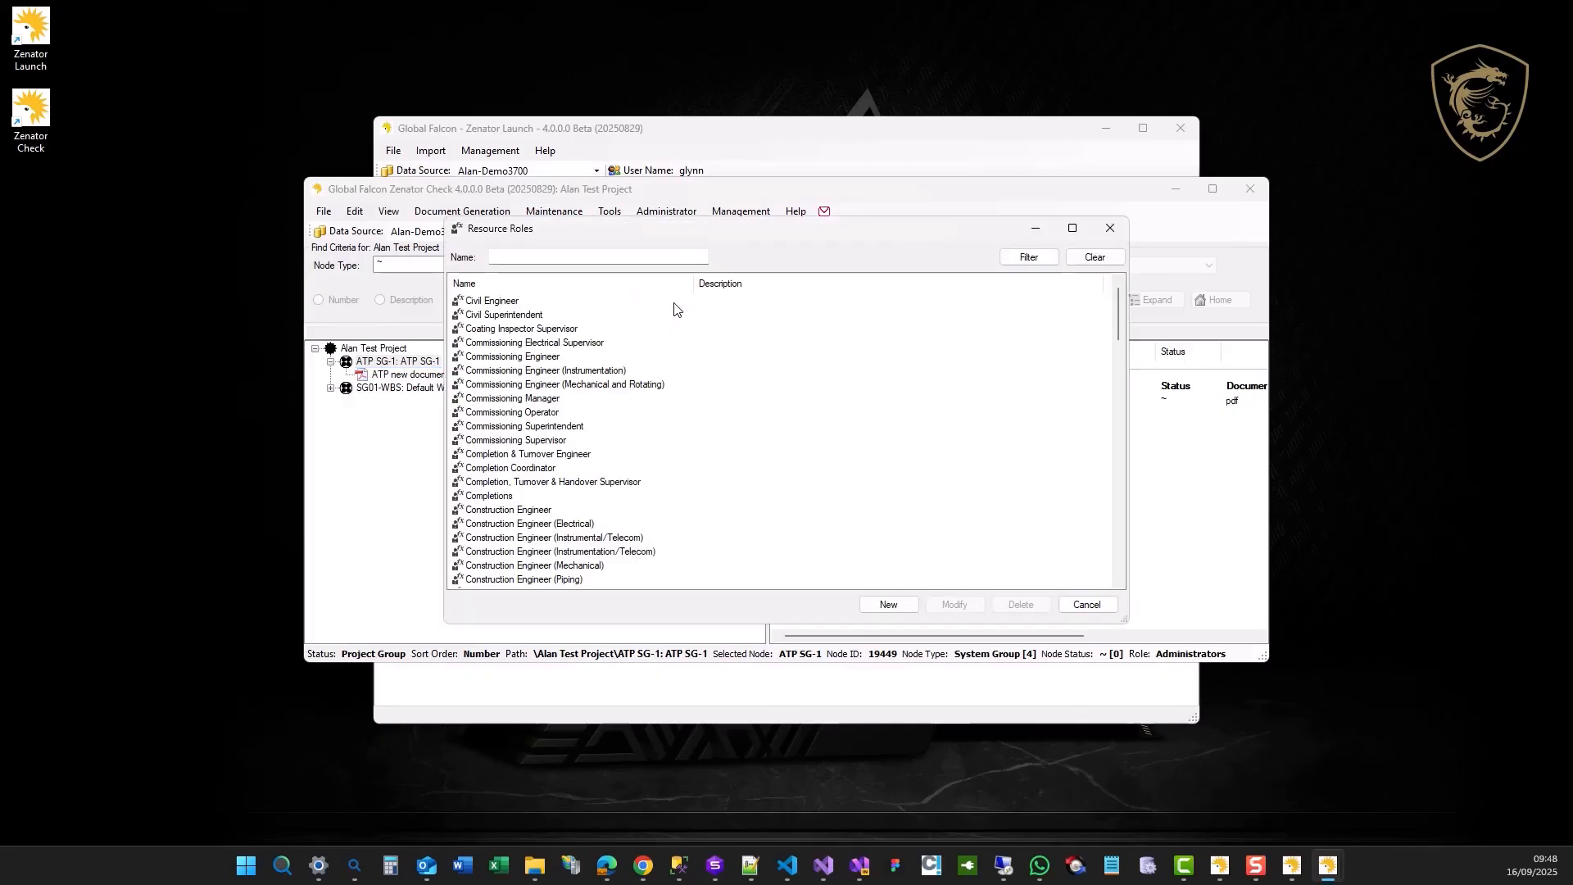
left_click(538, 356)
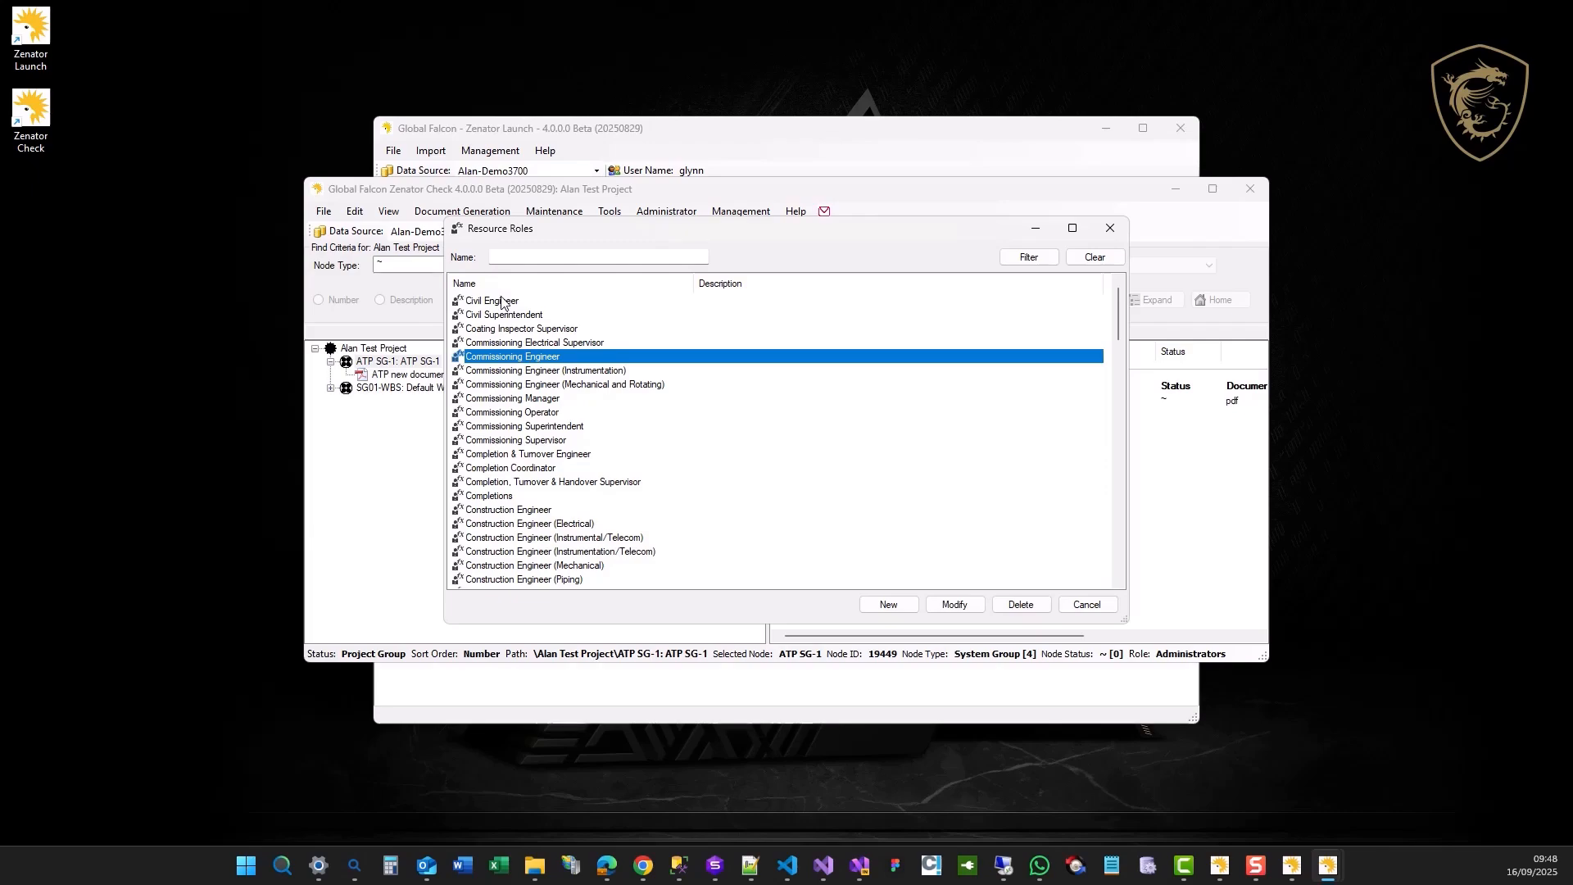
double_click(501, 301)
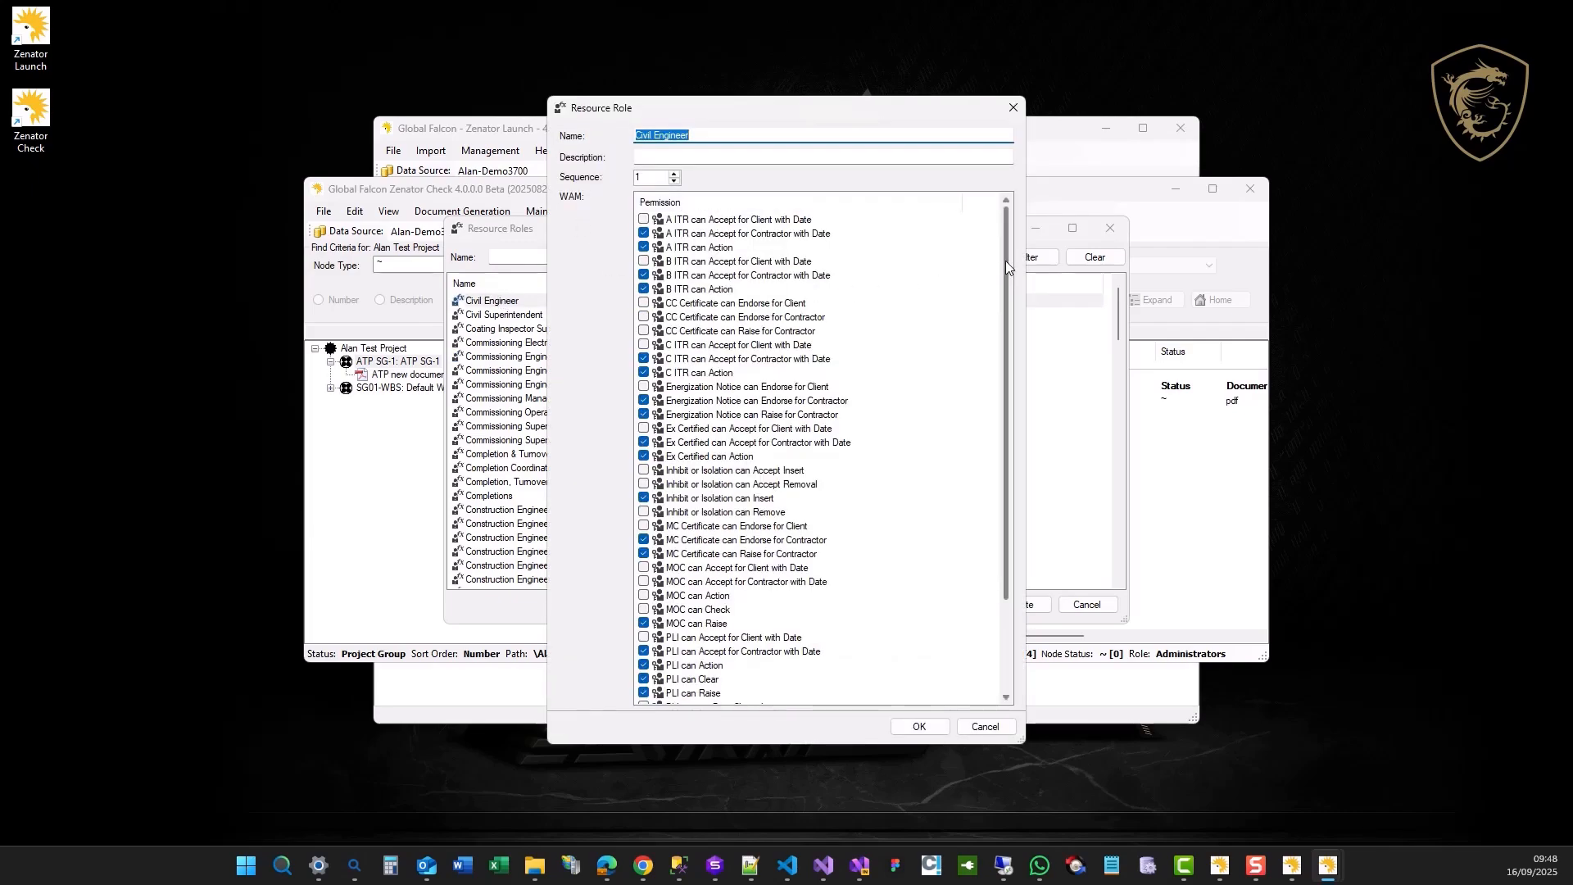
mouse_move(1005, 260)
left_mouse_down()
mouse_move(1005, 390)
mouse_move(1006, 251)
left_mouse_up()
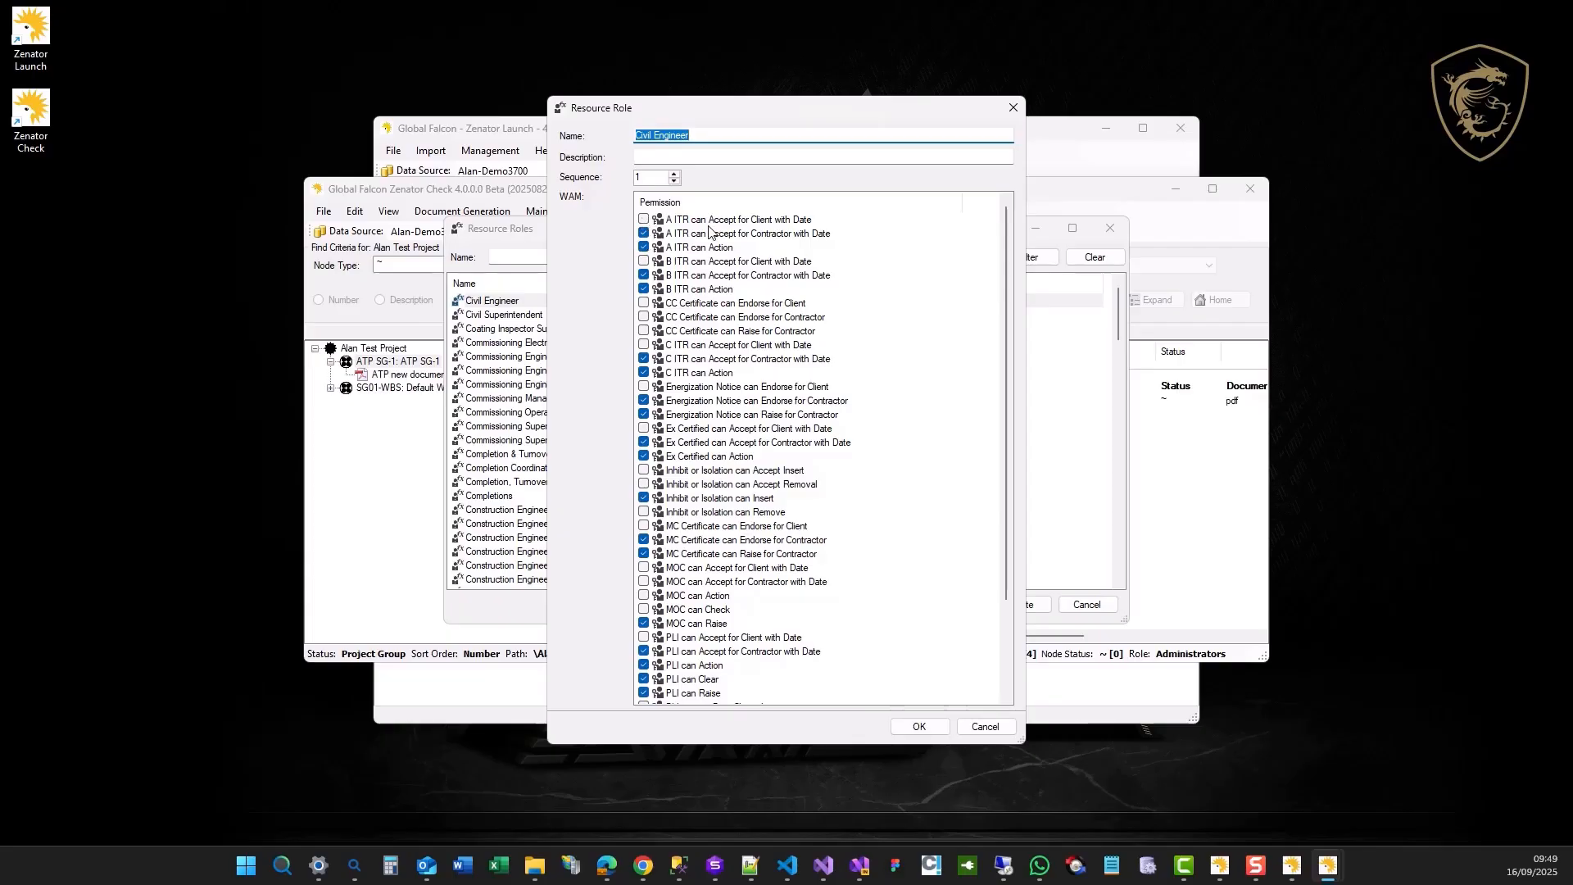
mouse_move(1006, 301)
left_mouse_down()
mouse_move(1019, 400)
mouse_move(1014, 282)
left_mouse_up()
left_click_drag(1002, 290, 1015, 407)
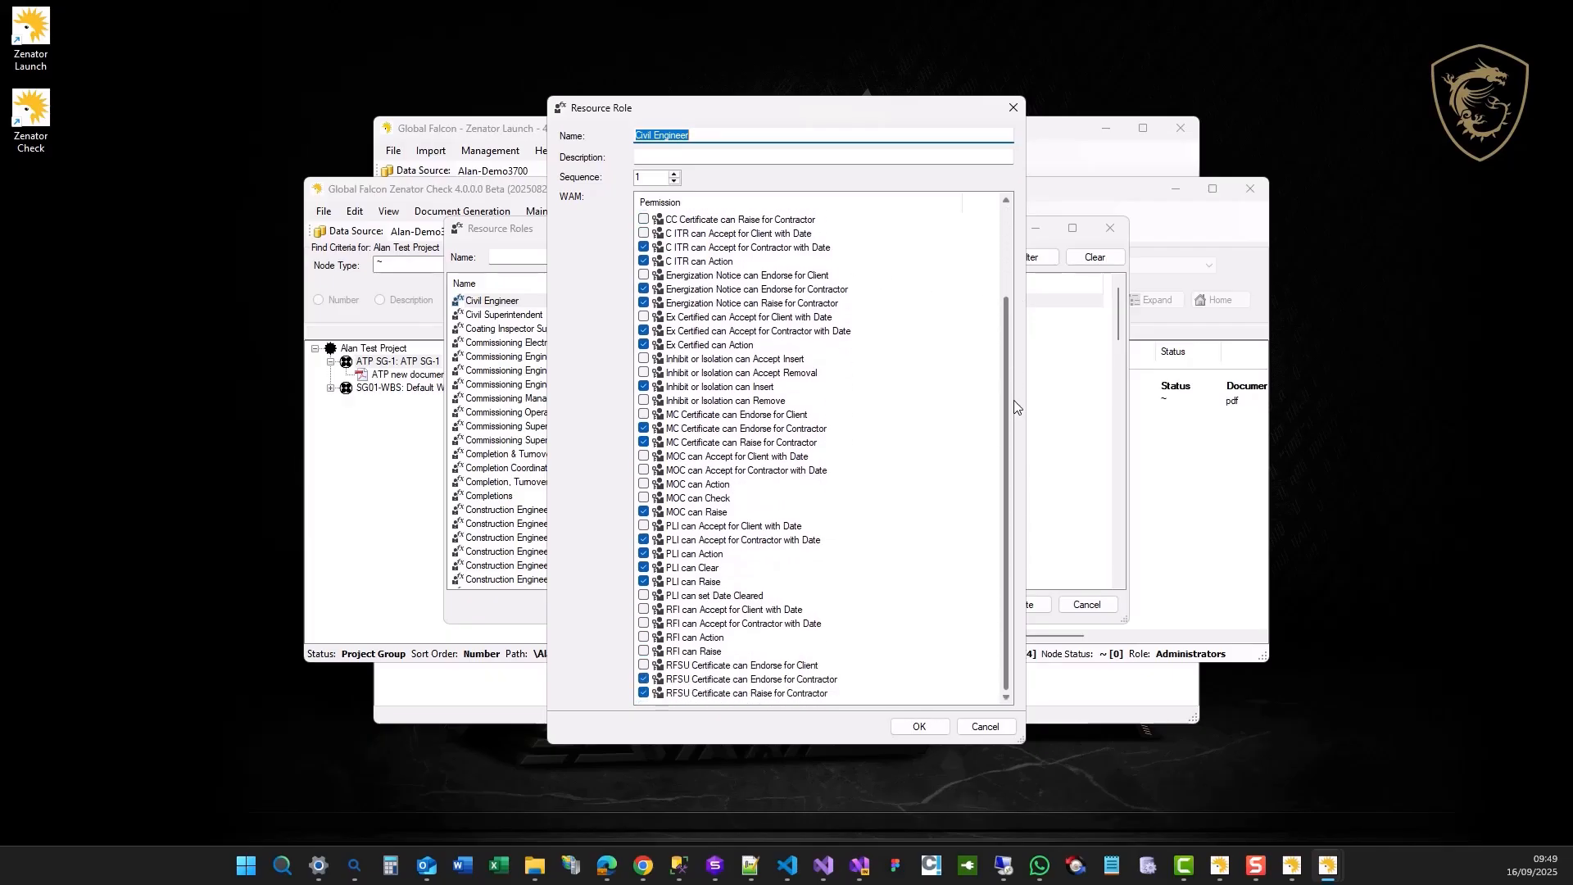
left_click(985, 726)
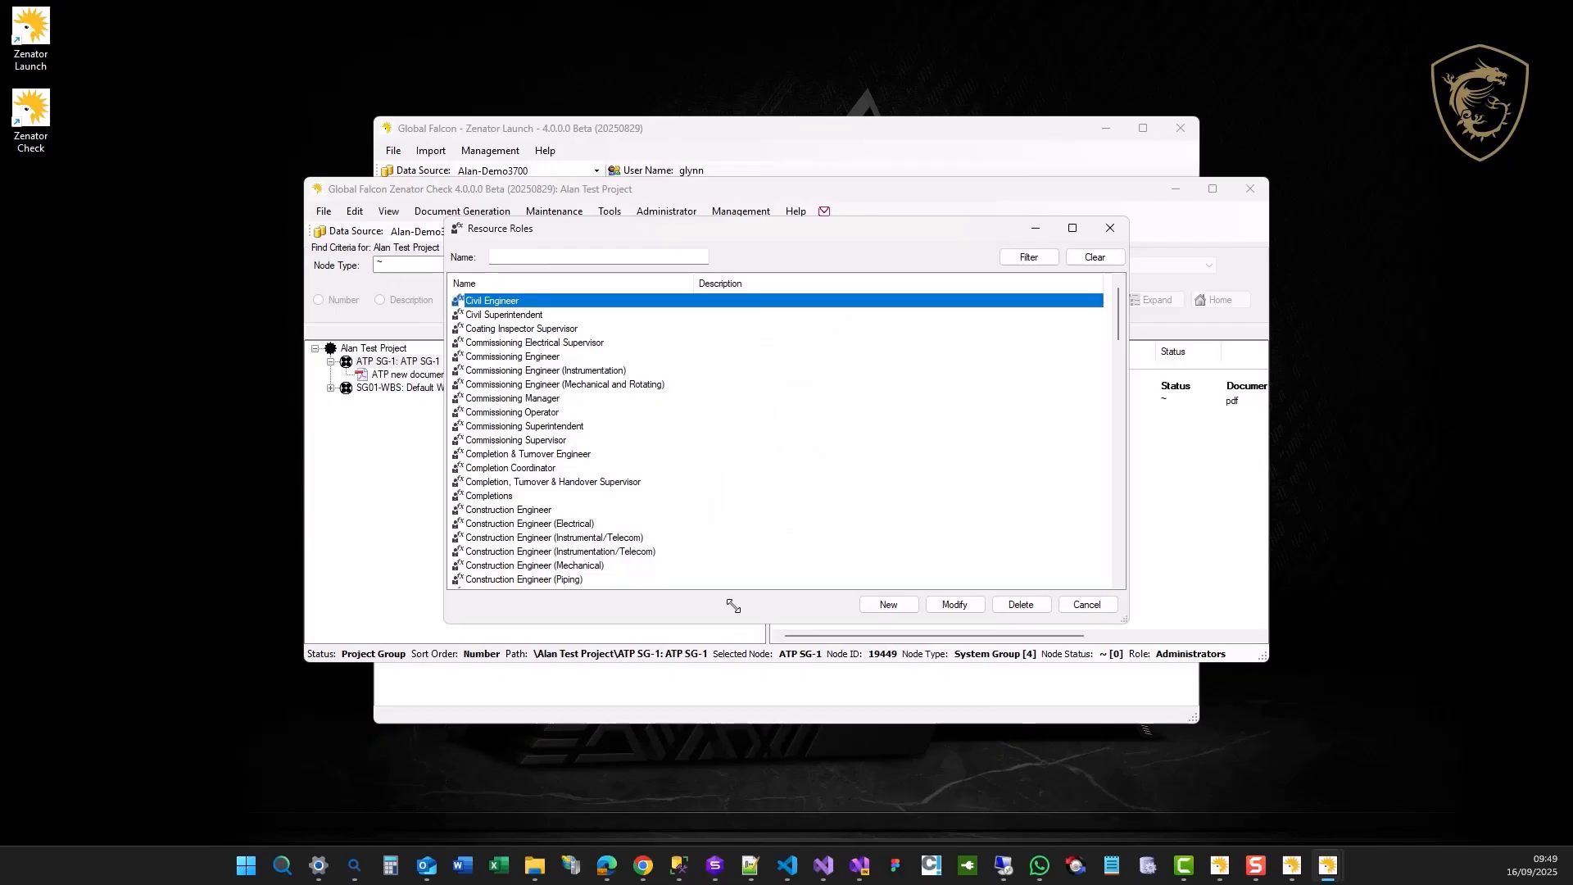
left_click(1087, 604)
Open a Construction Engineer (Piping) resource from the project's Resources list and review its WAM permissions.
left_click(574, 213)
left_click(584, 285)
double_click(467, 421)
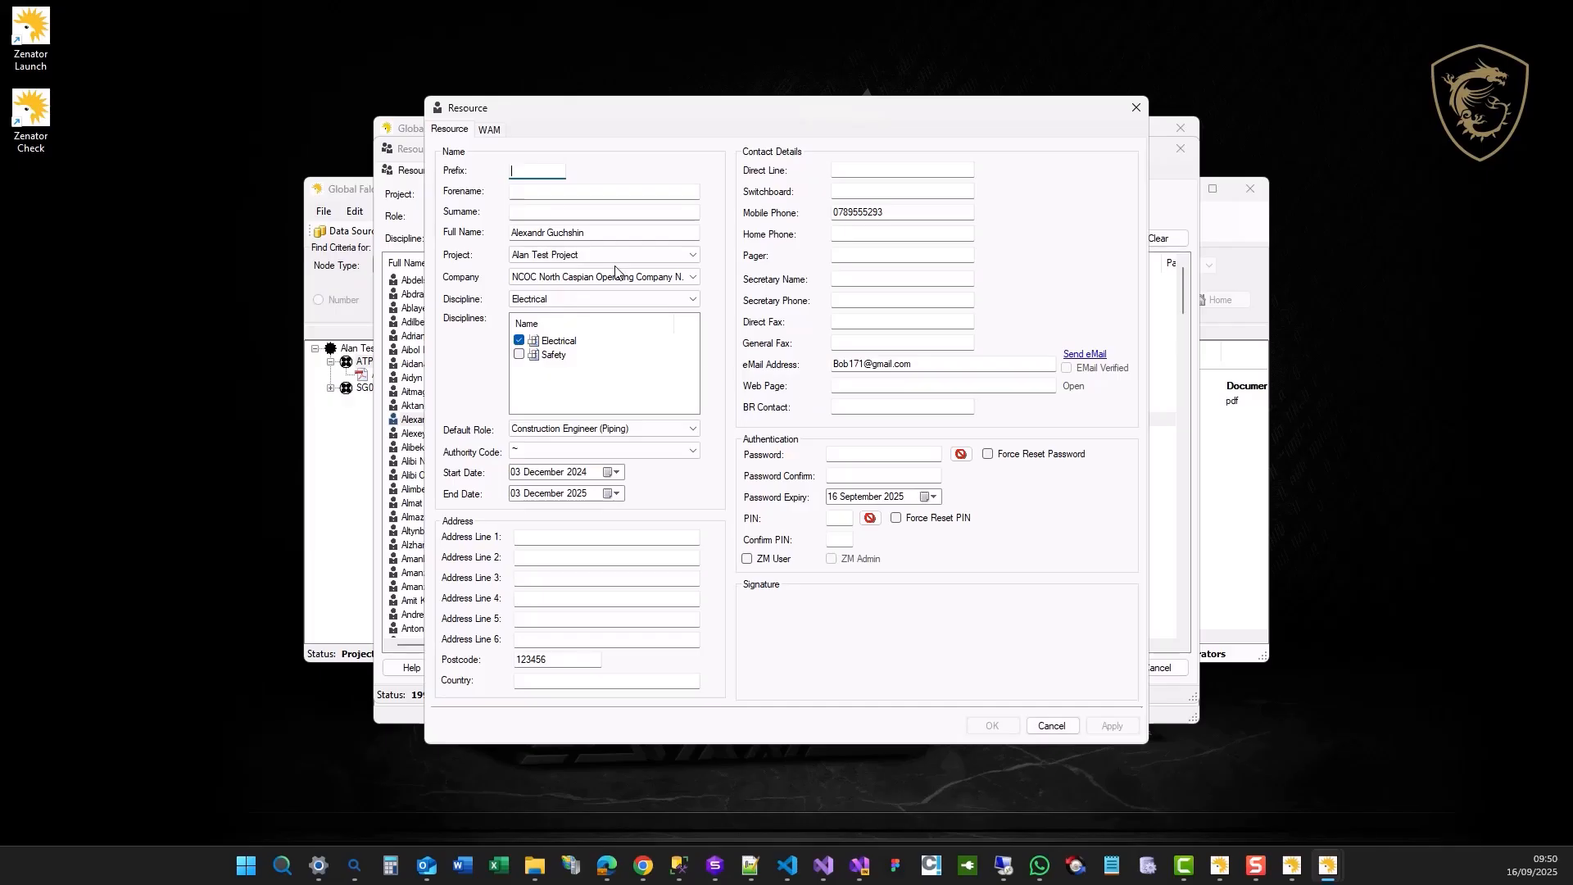
left_click(486, 131)
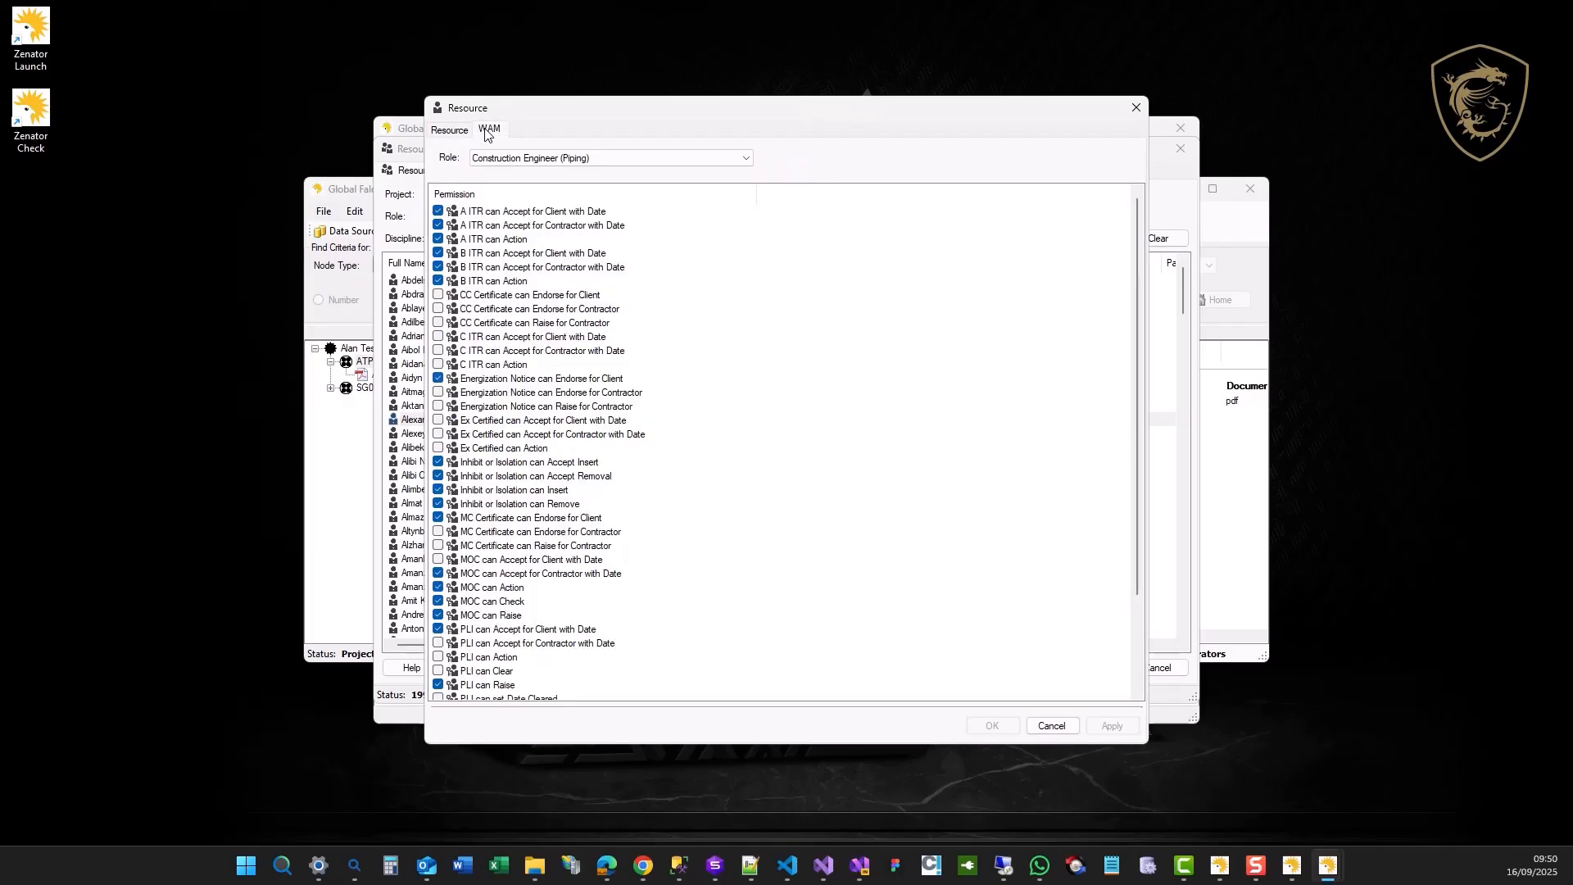
scroll(588, 473, "down", 3)
scroll(586, 459, "up", 3)
Review the resource's WAM role and Default Role options, and close the record and the Resources list without changes.
left_click(745, 158)
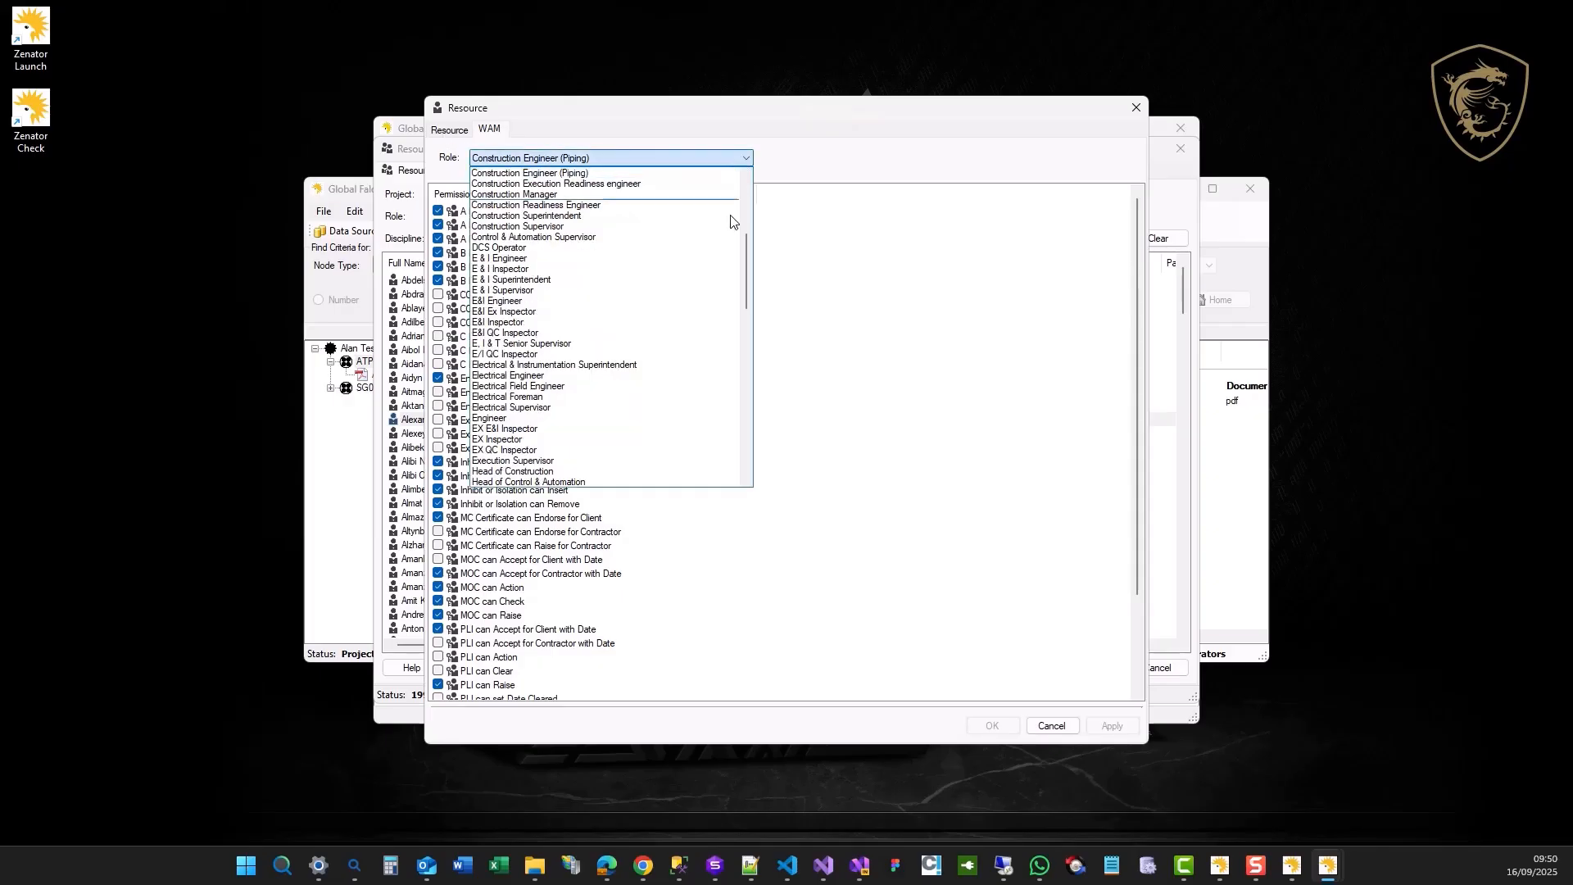
left_click(867, 150)
left_click(452, 130)
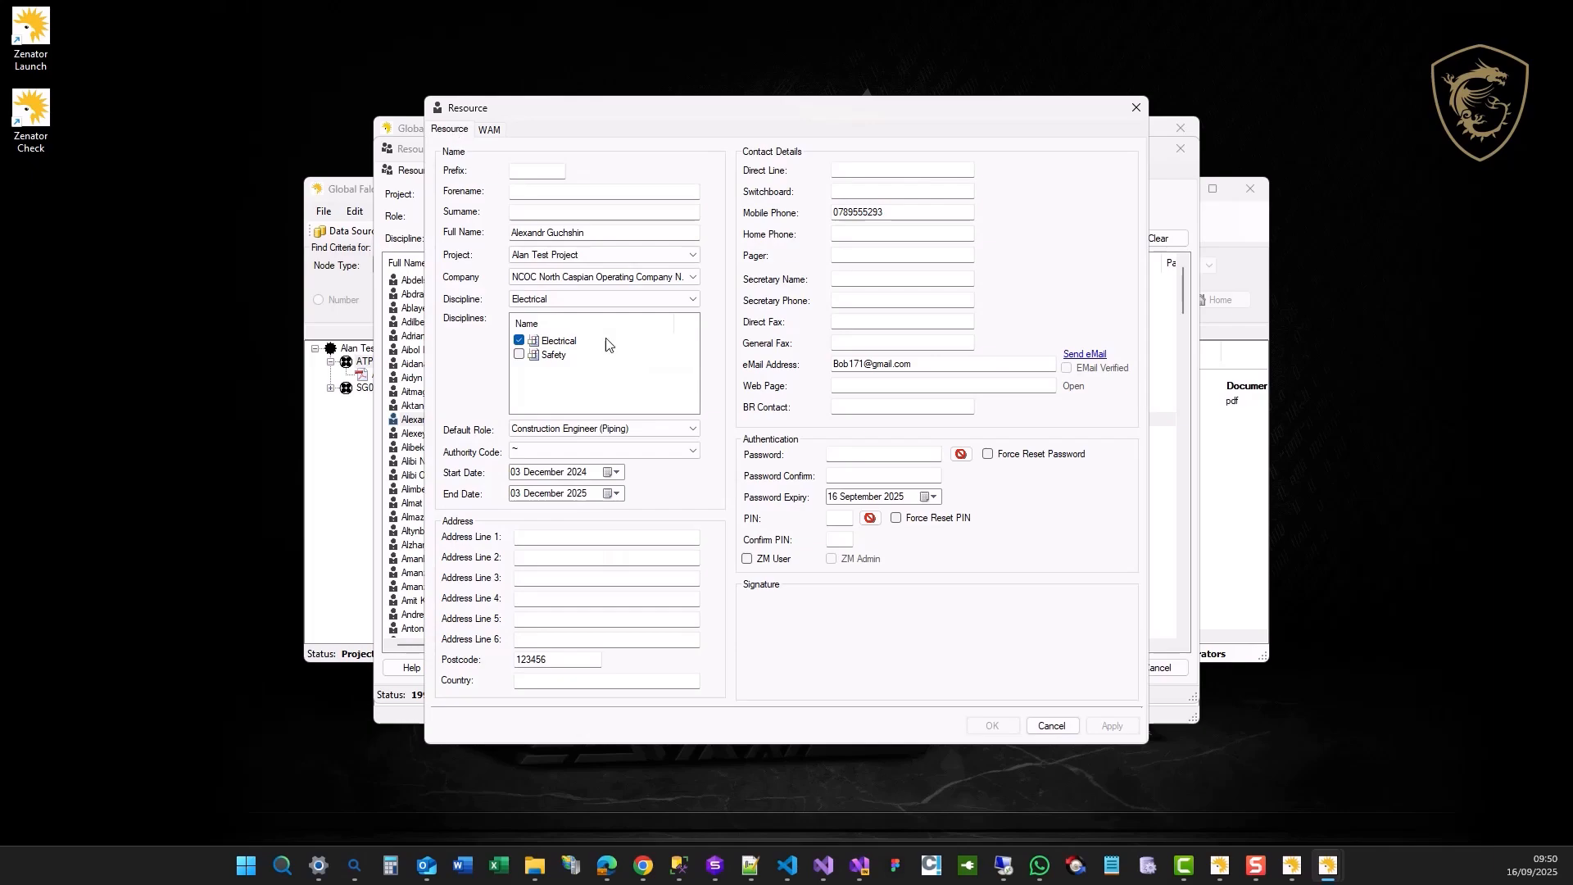
left_click(690, 430)
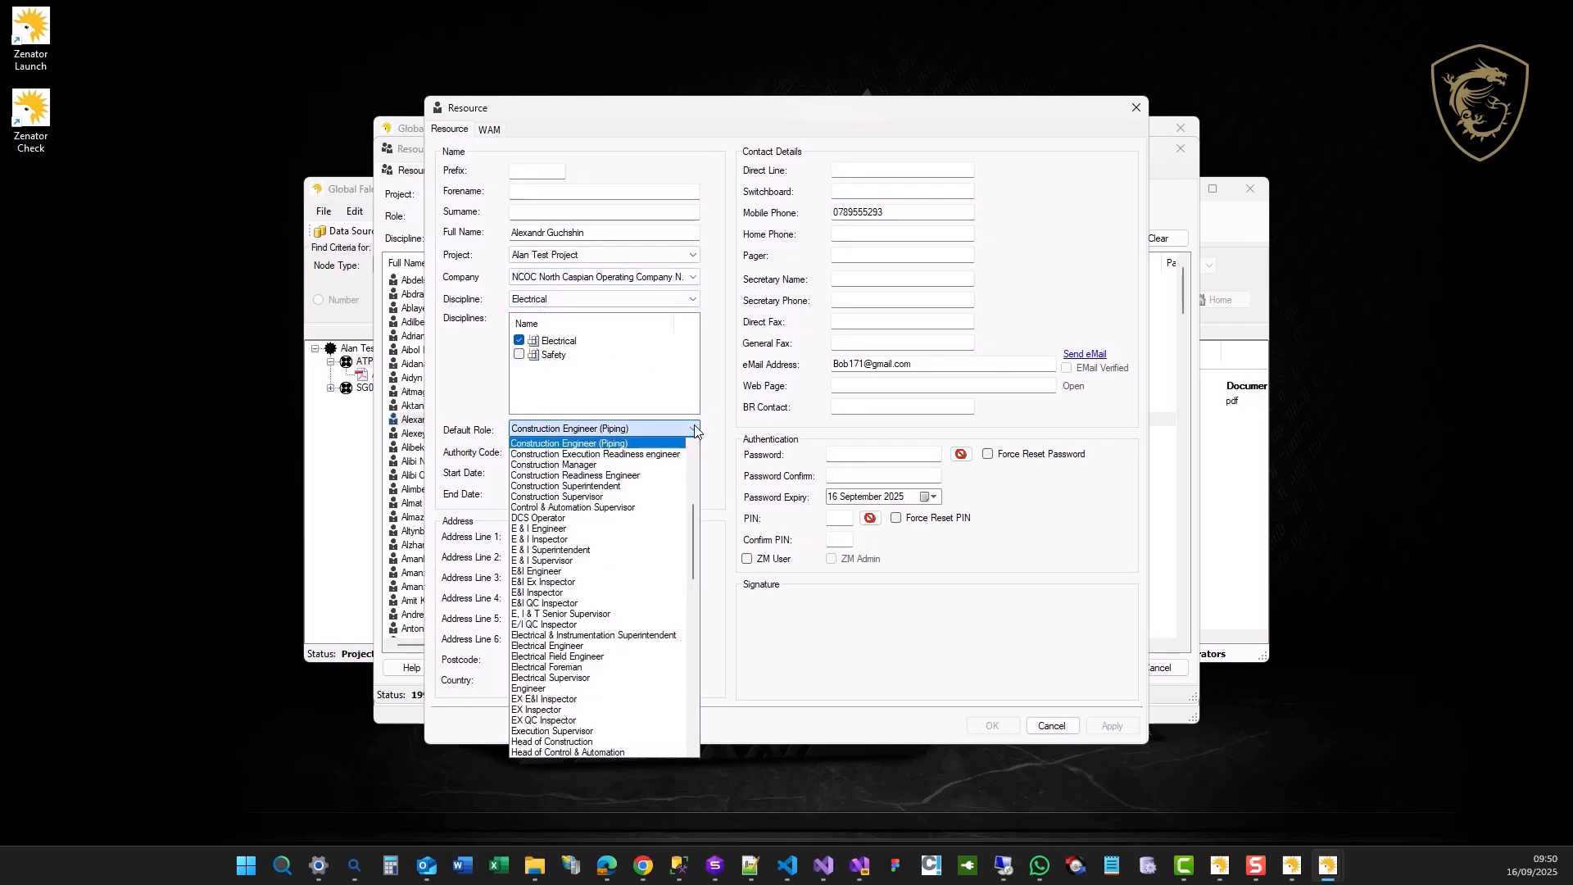
left_click(477, 390)
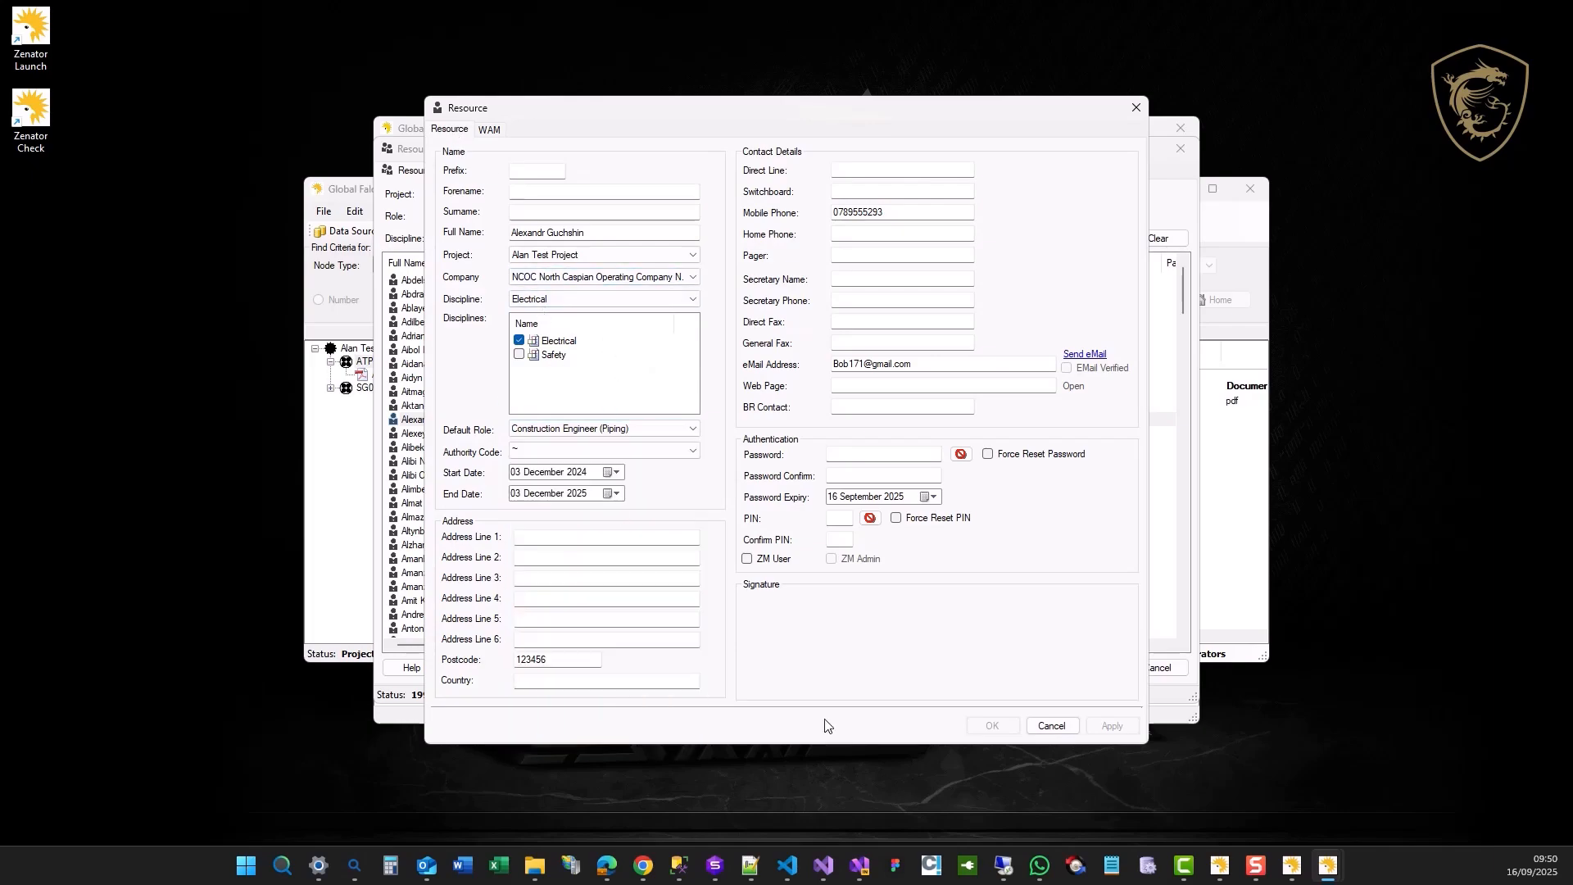
left_click(1053, 725)
left_click(1158, 668)
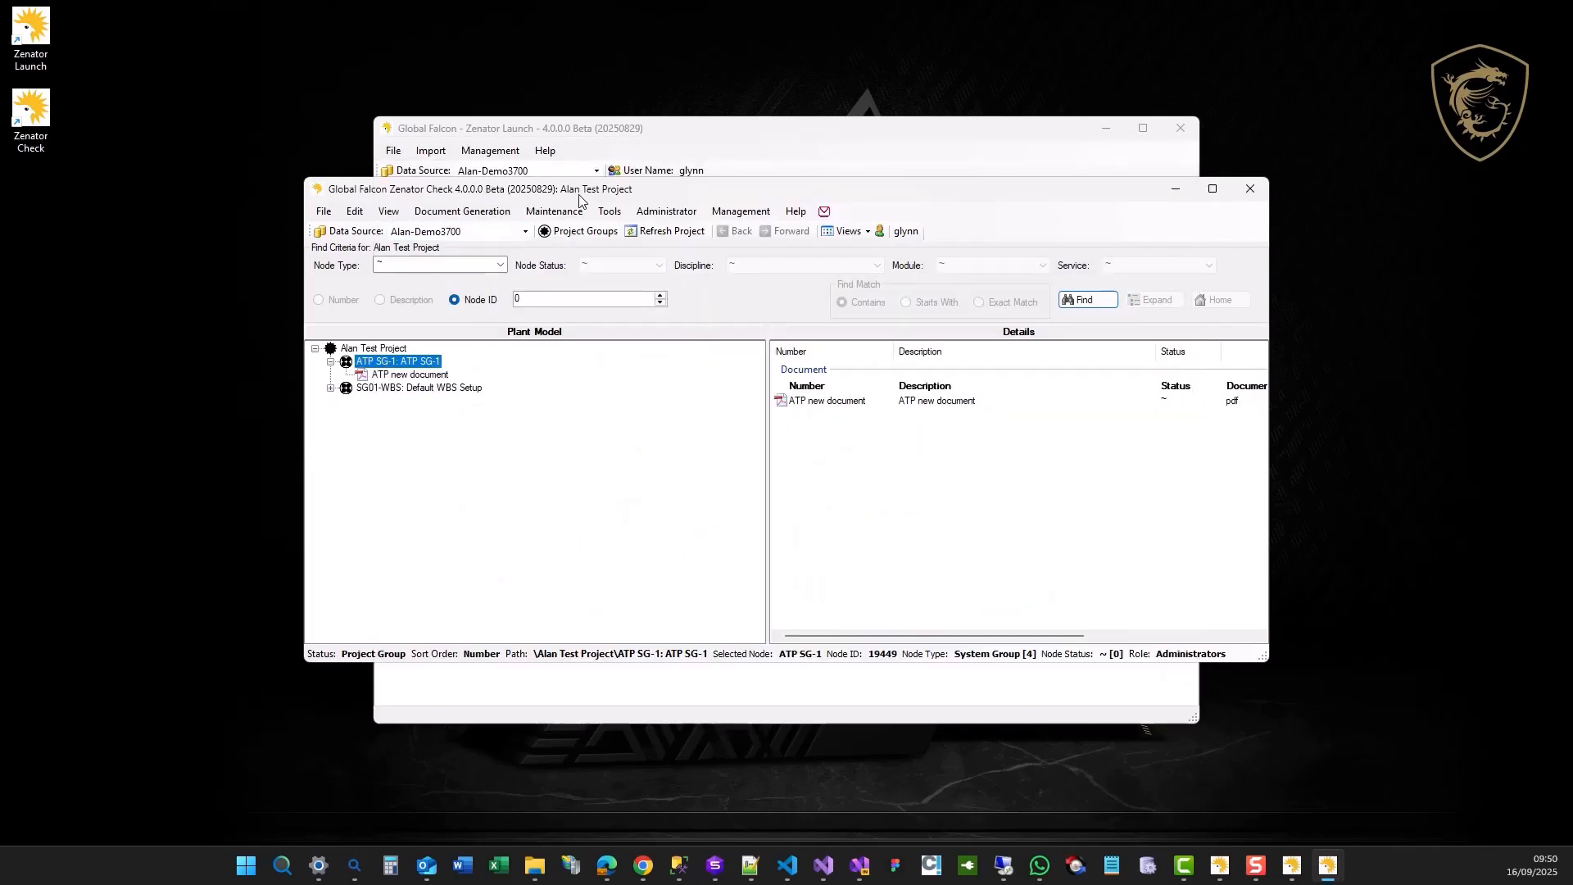